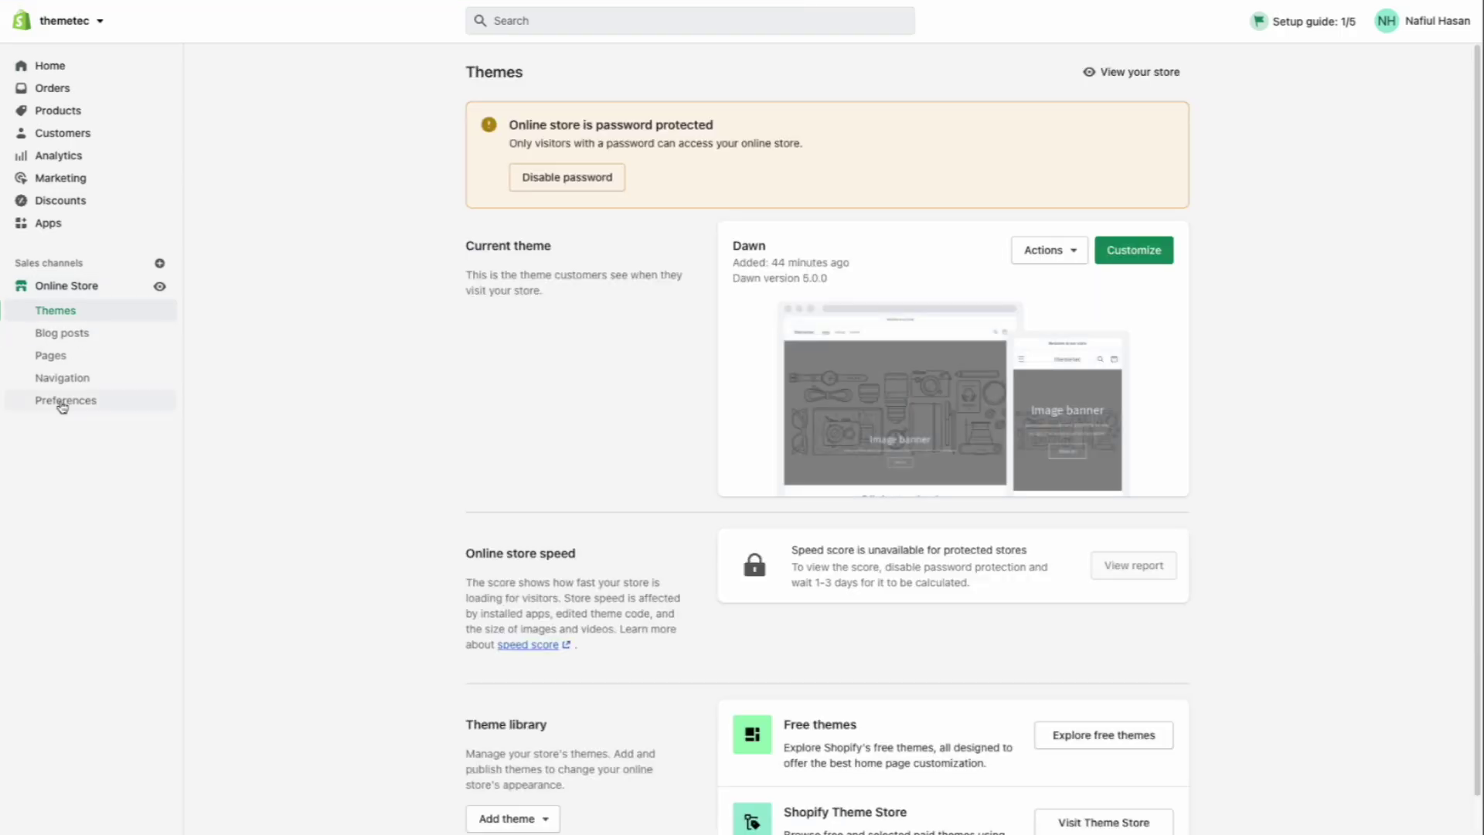
left_click(159, 815)
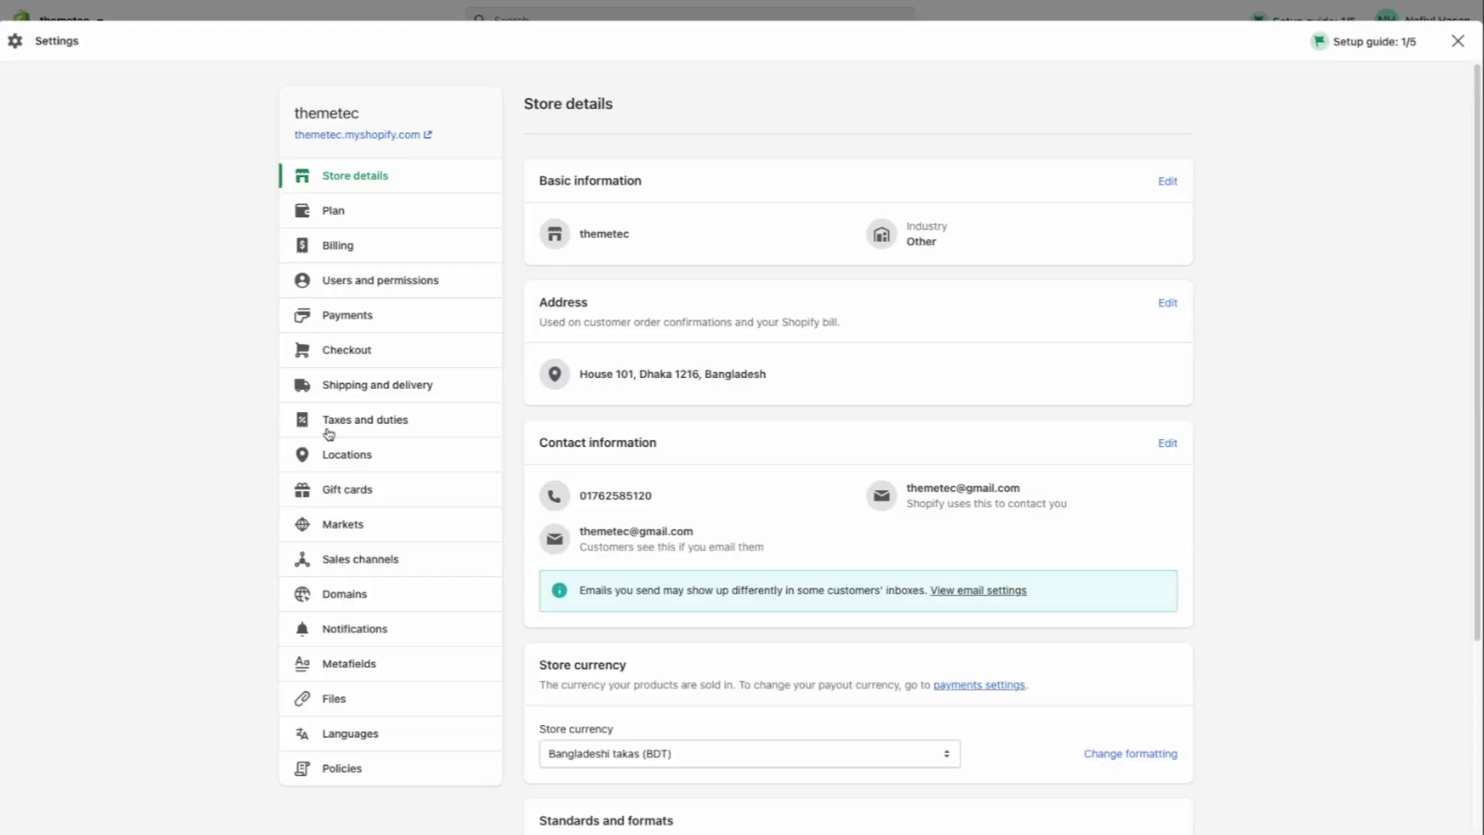
left_click(371, 597)
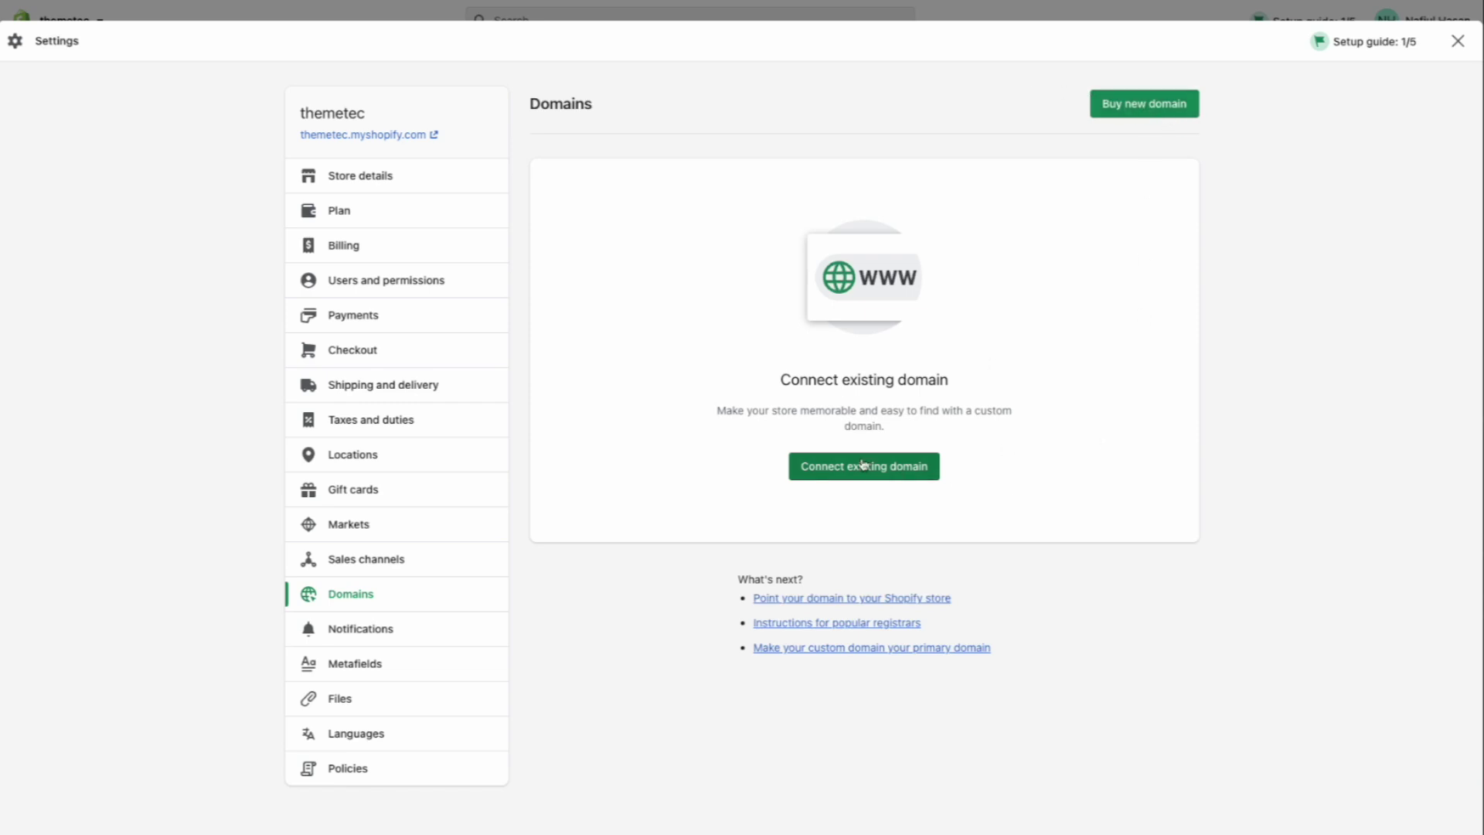
left_click(844, 478)
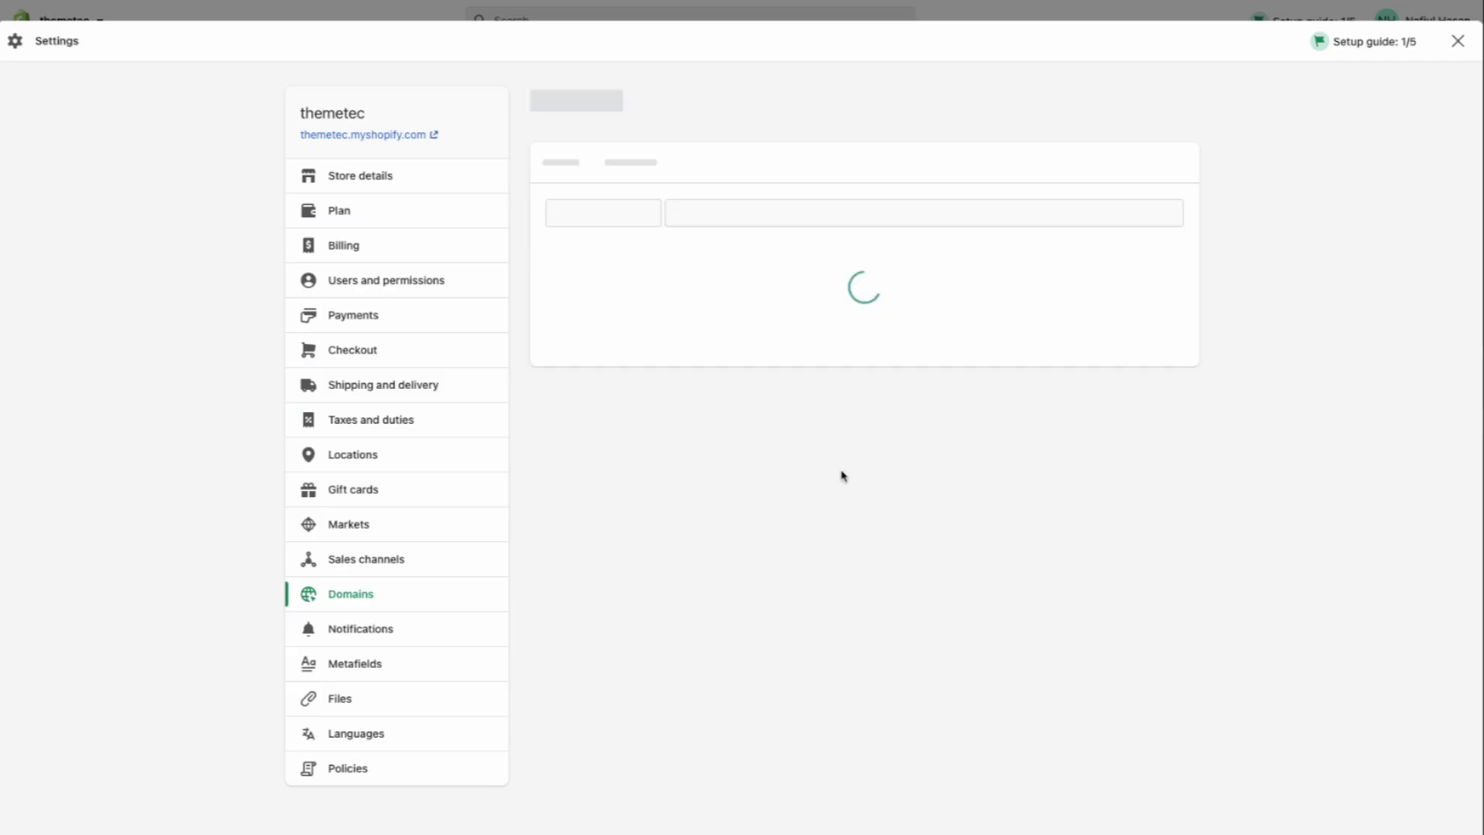
type("www")
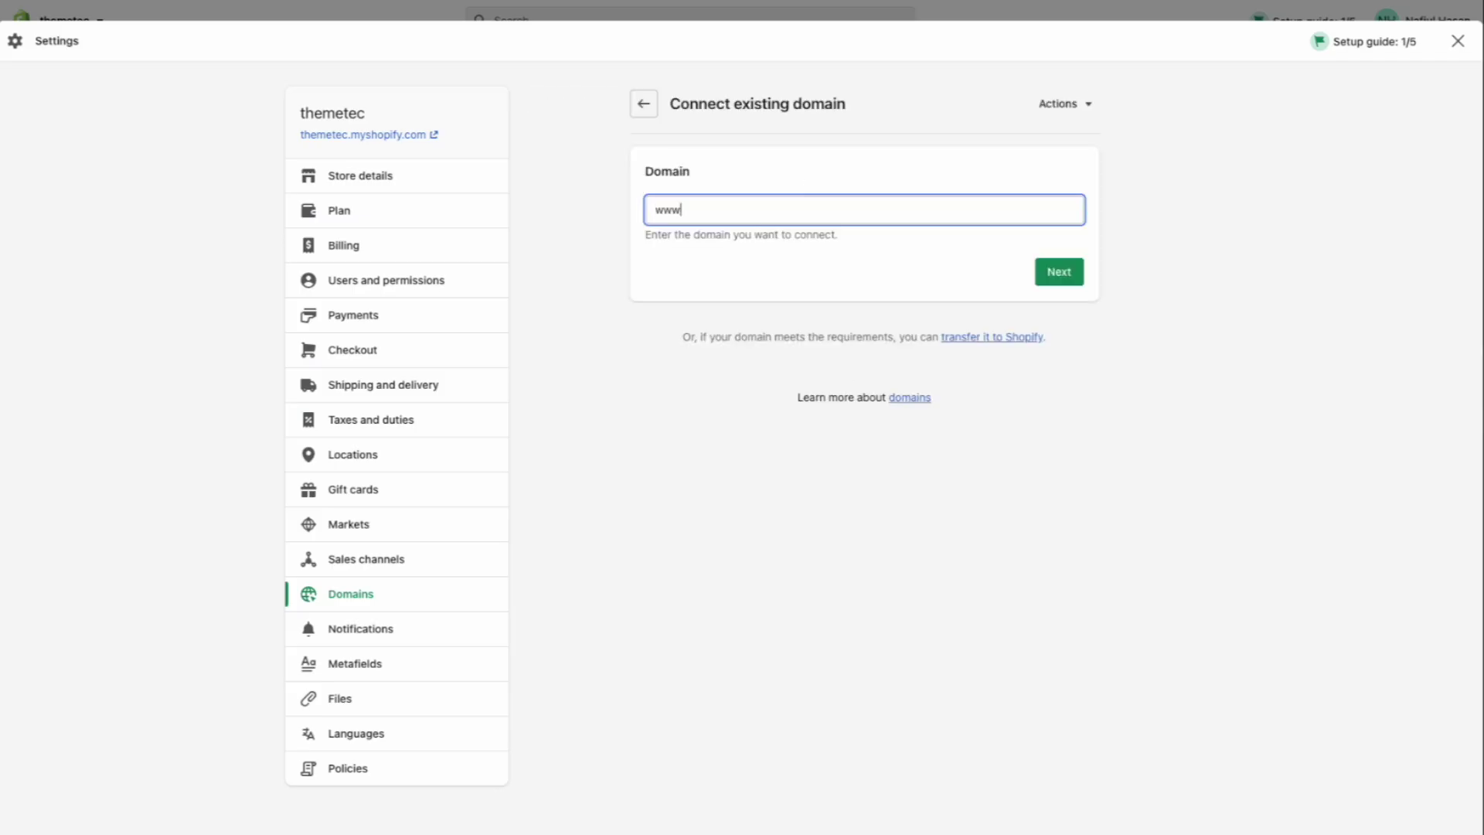
type(".themetec.com")
key("Return")
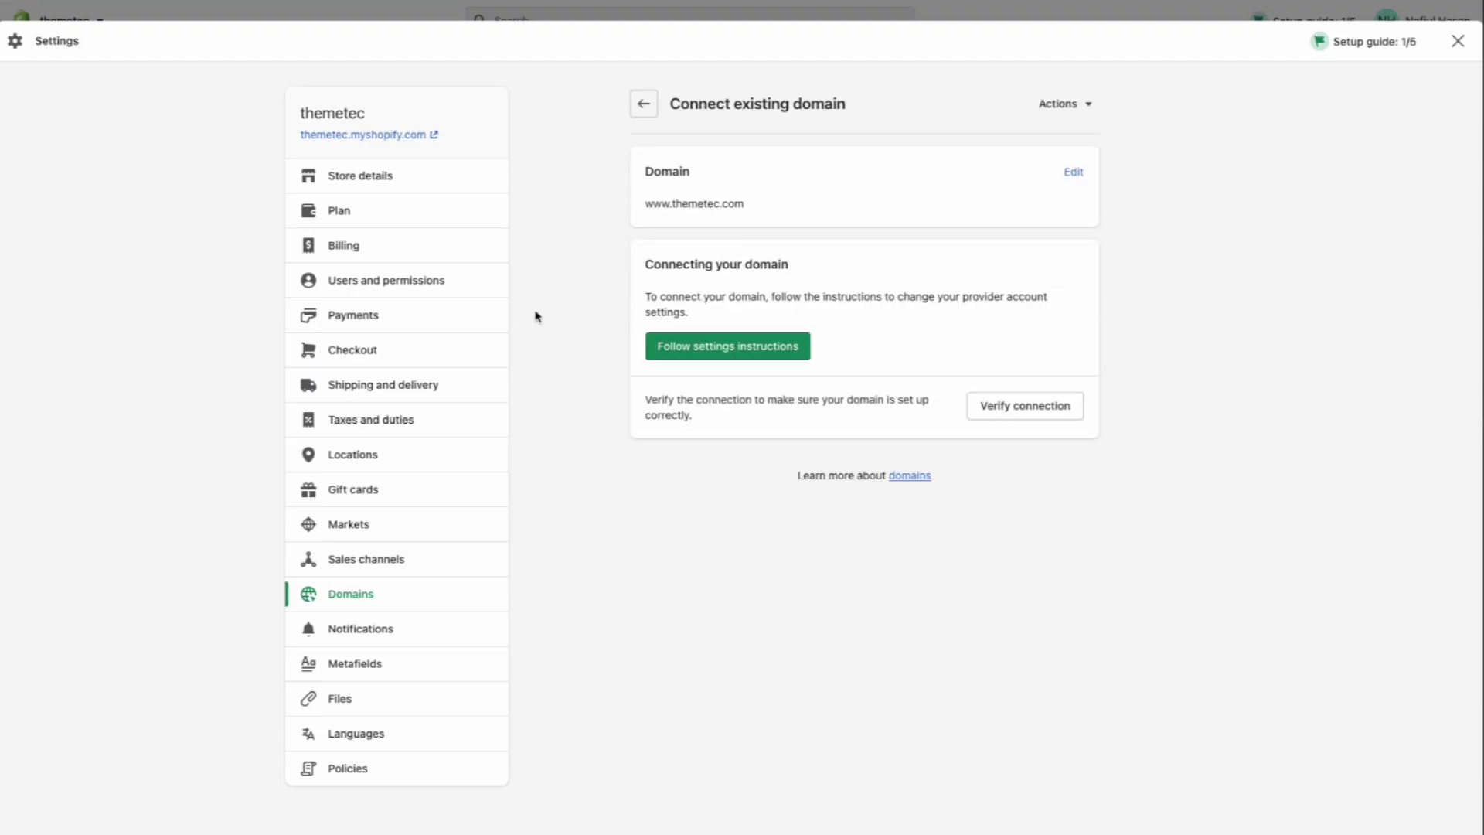
Read the provider setup instructions for connecting a third-party domain, and leave the store settings.
left_click(709, 354)
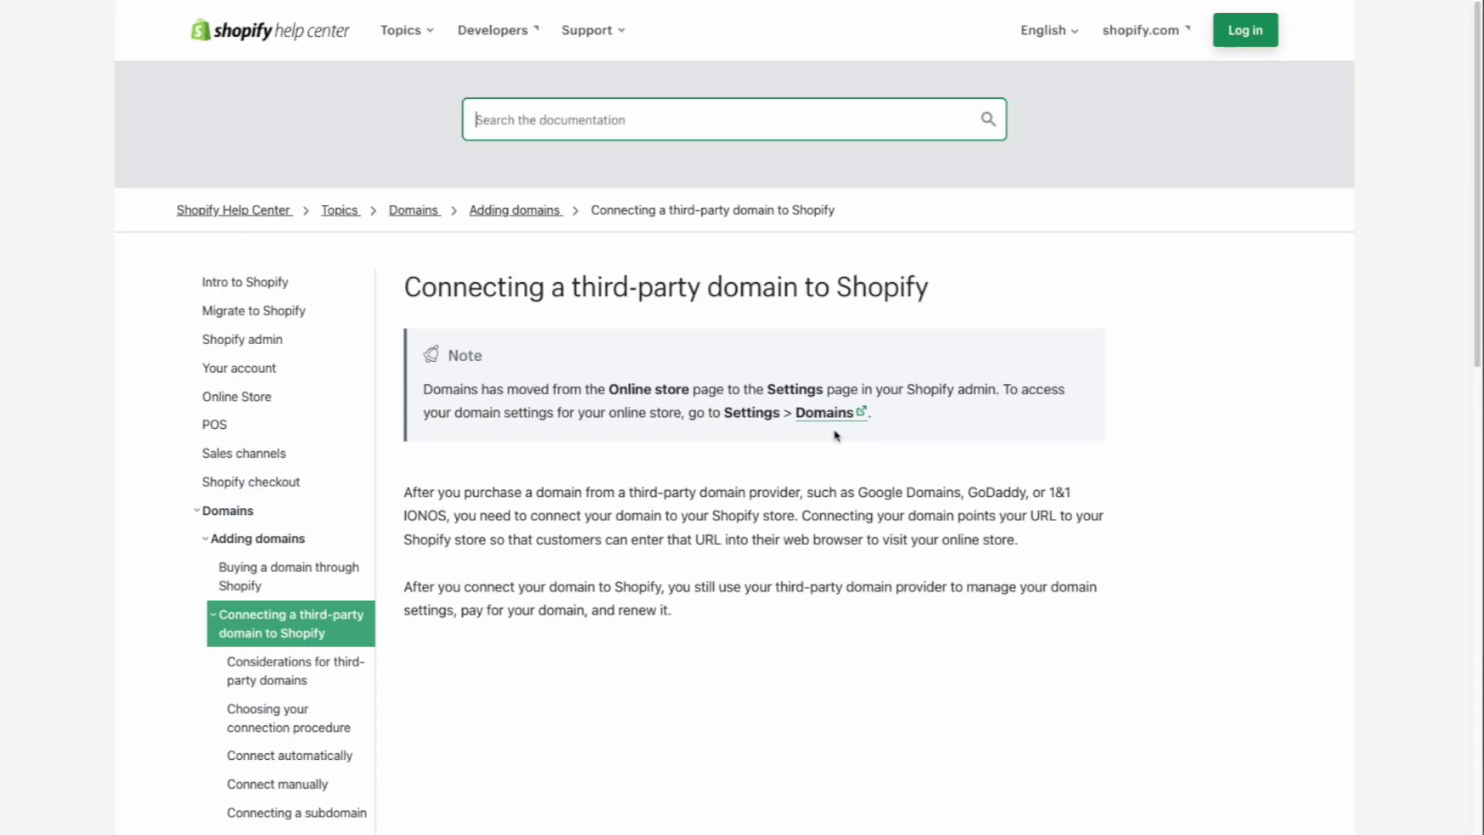
scroll(704, 452, "down", 5)
scroll(676, 437, "down", 10)
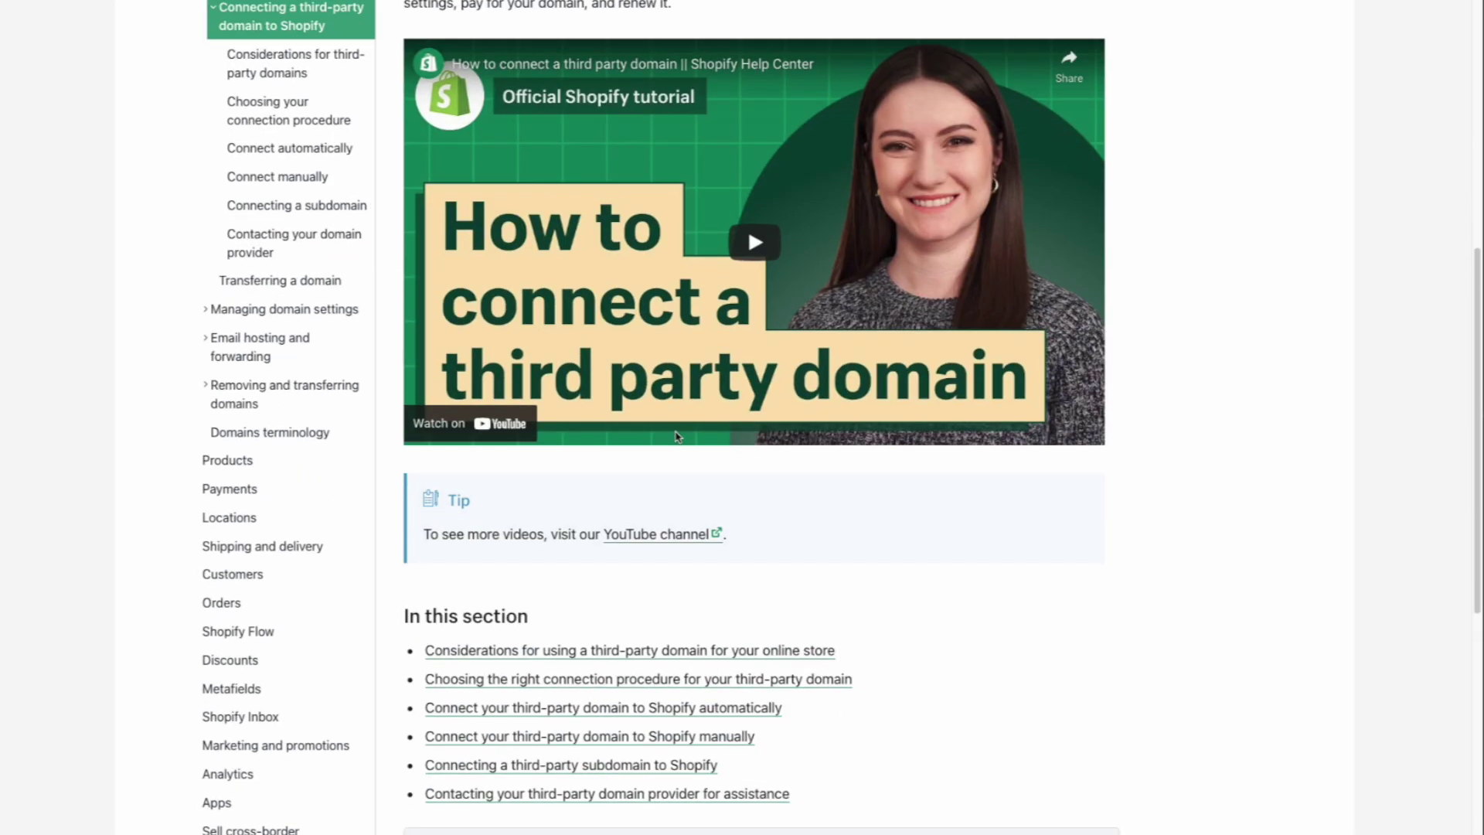
scroll(676, 437, "up", 5)
scroll(676, 437, "up", 10)
scroll(626, 401, "down", 9)
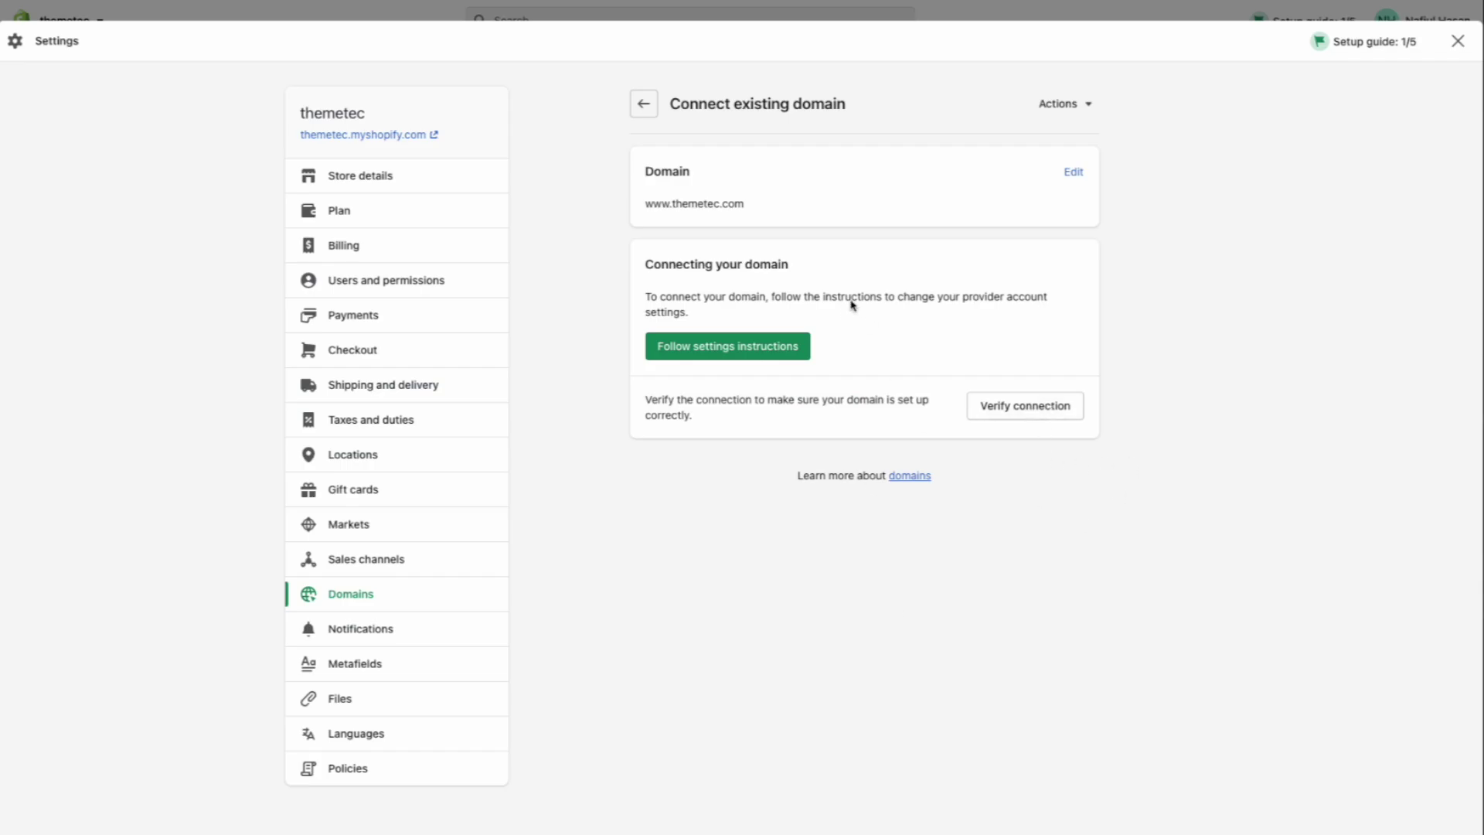
left_click(641, 105)
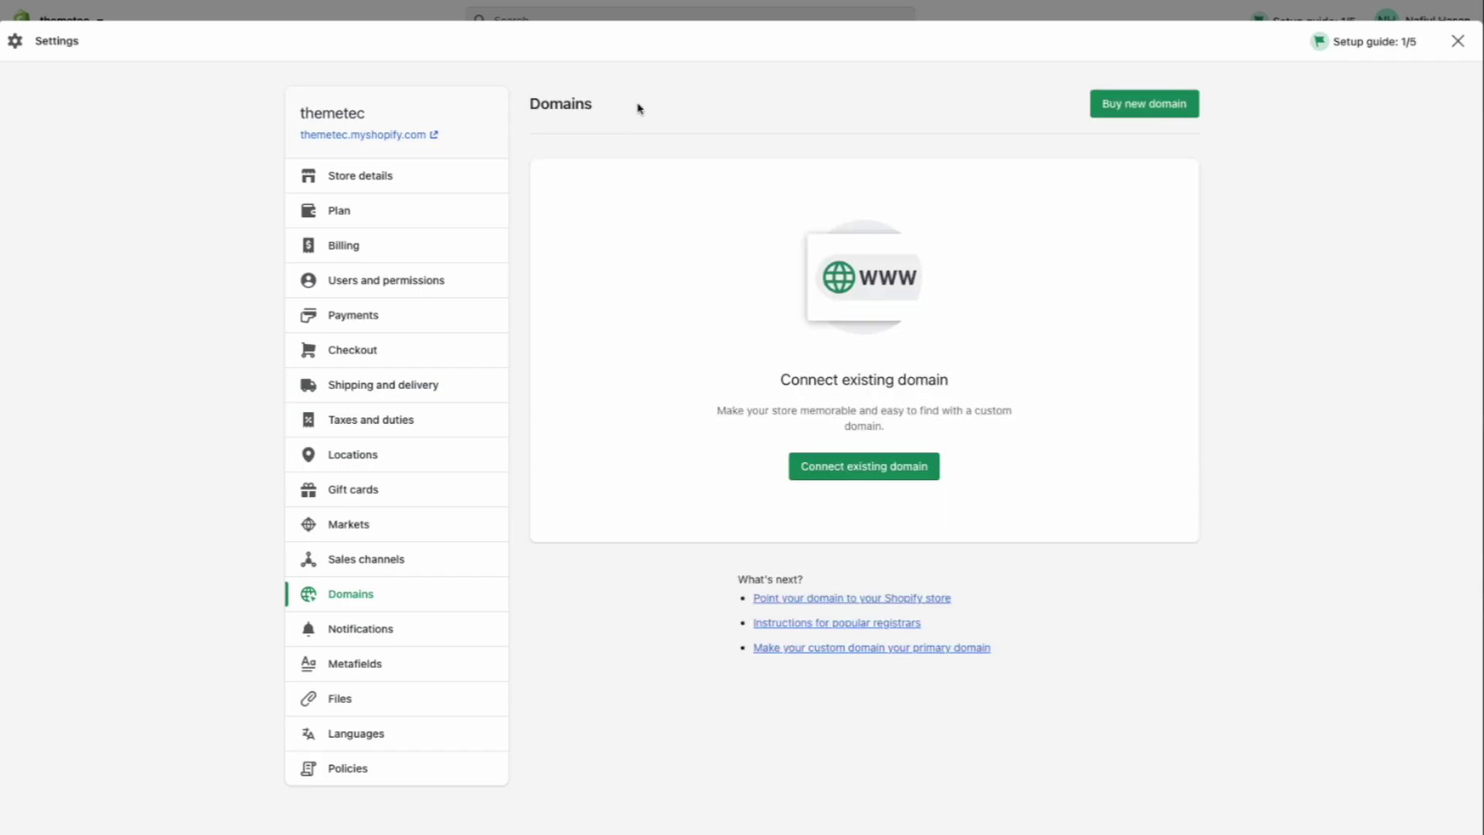
left_click(1457, 41)
Go from the store's apps page to the Shopify App Store and search it for "review".
left_click(106, 287)
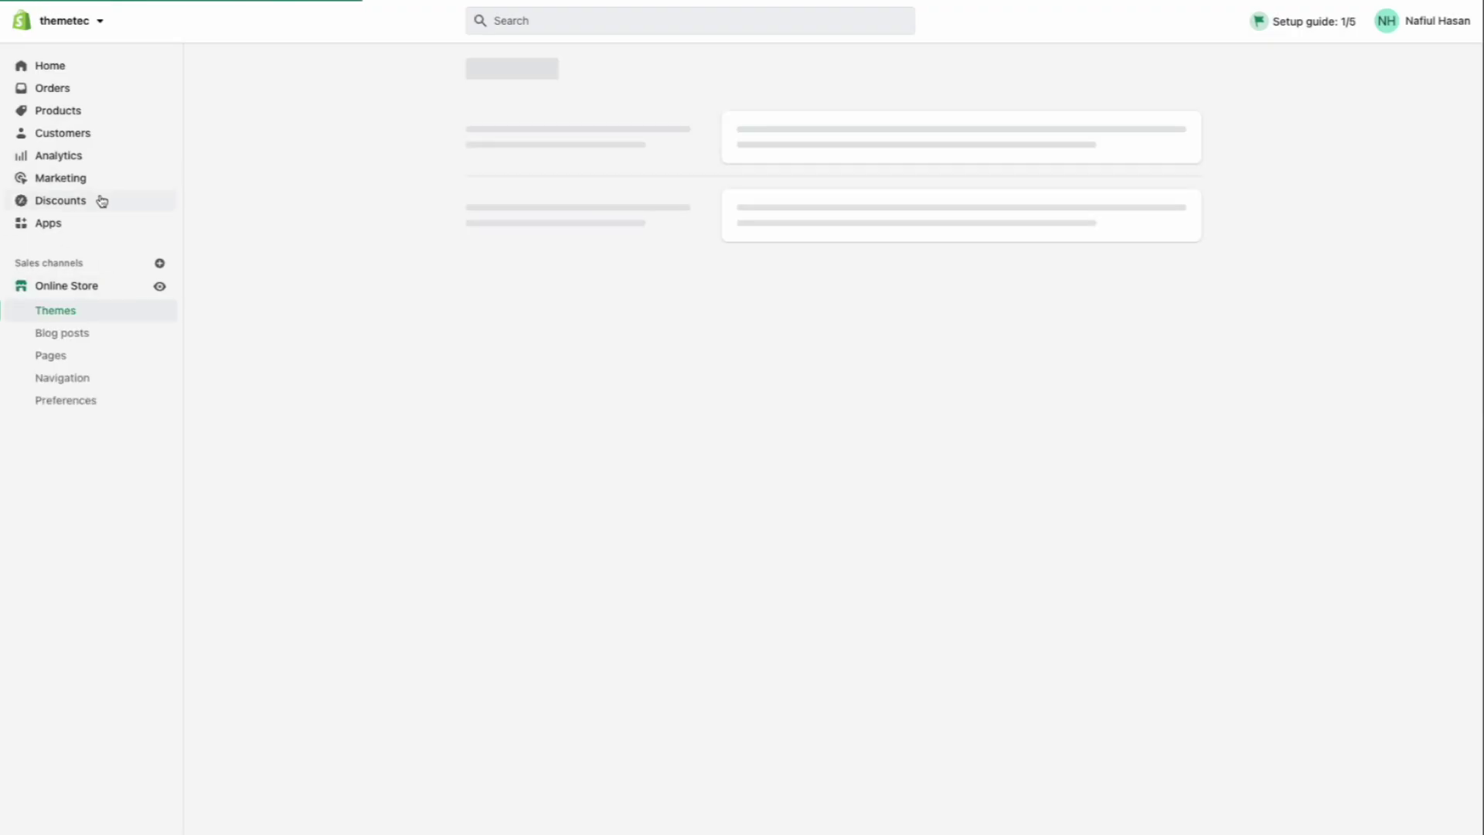
left_click(87, 222)
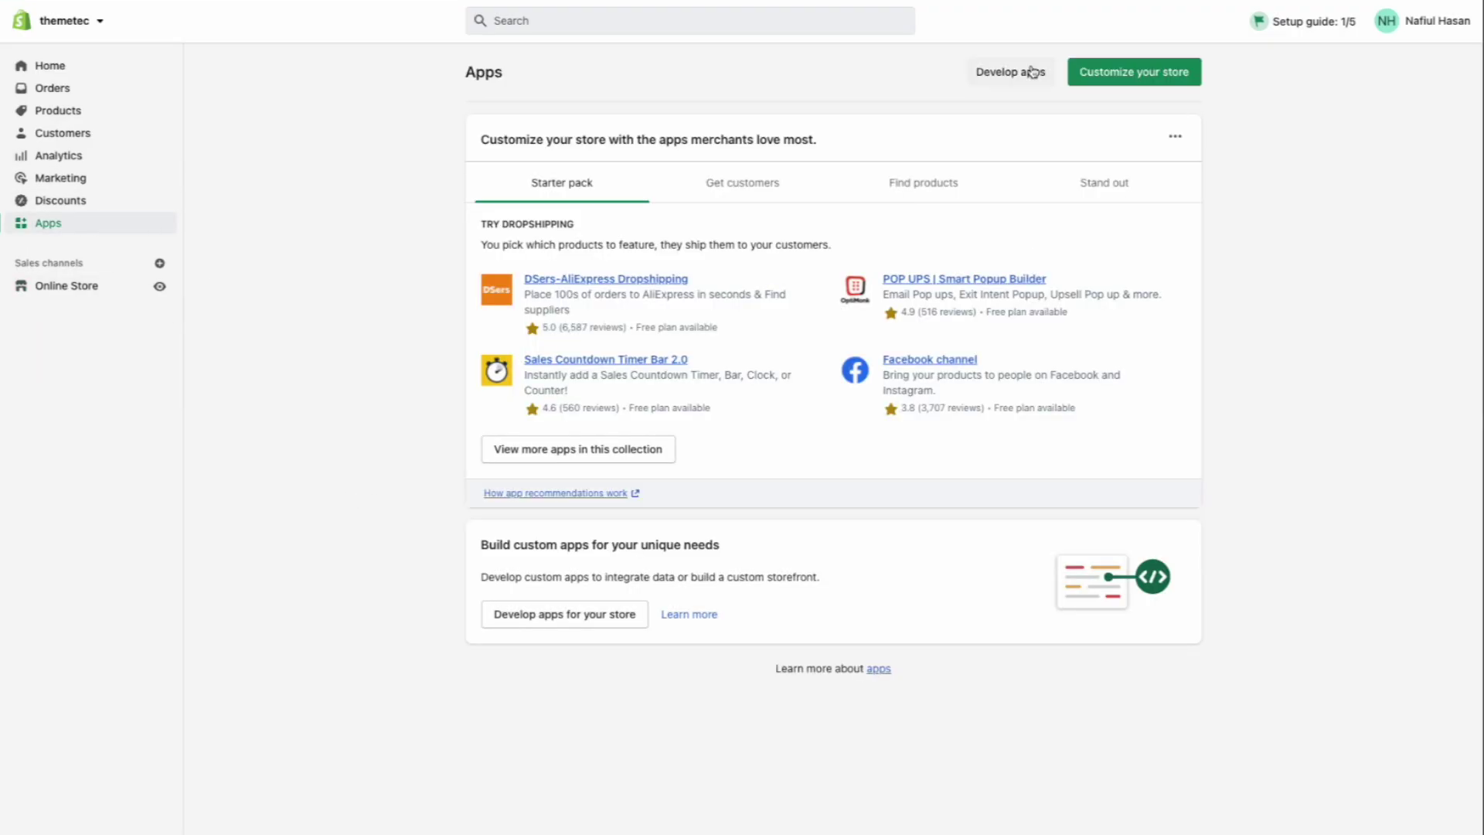
left_click(1115, 78)
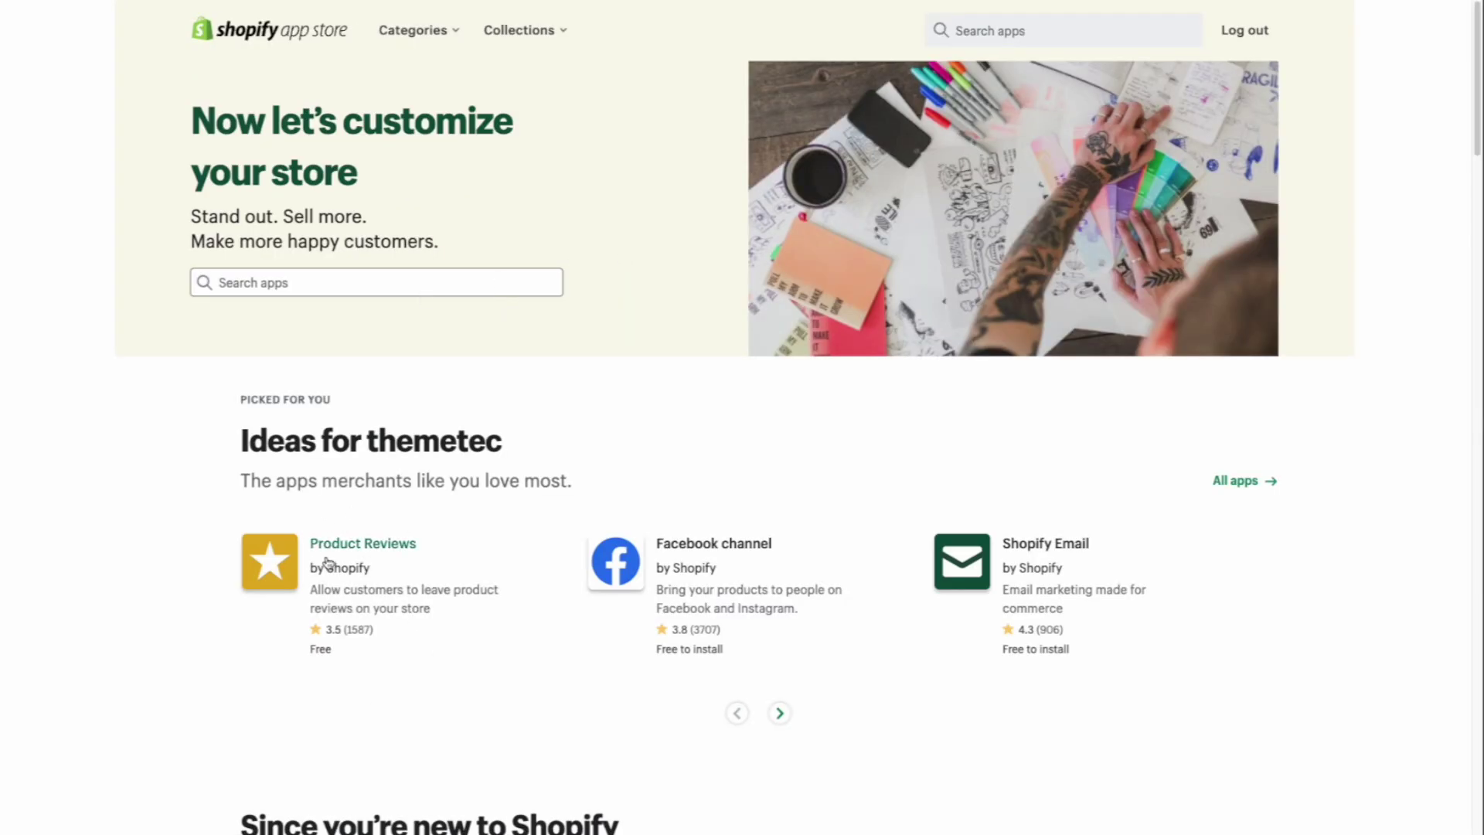
left_click(392, 282)
type("review")
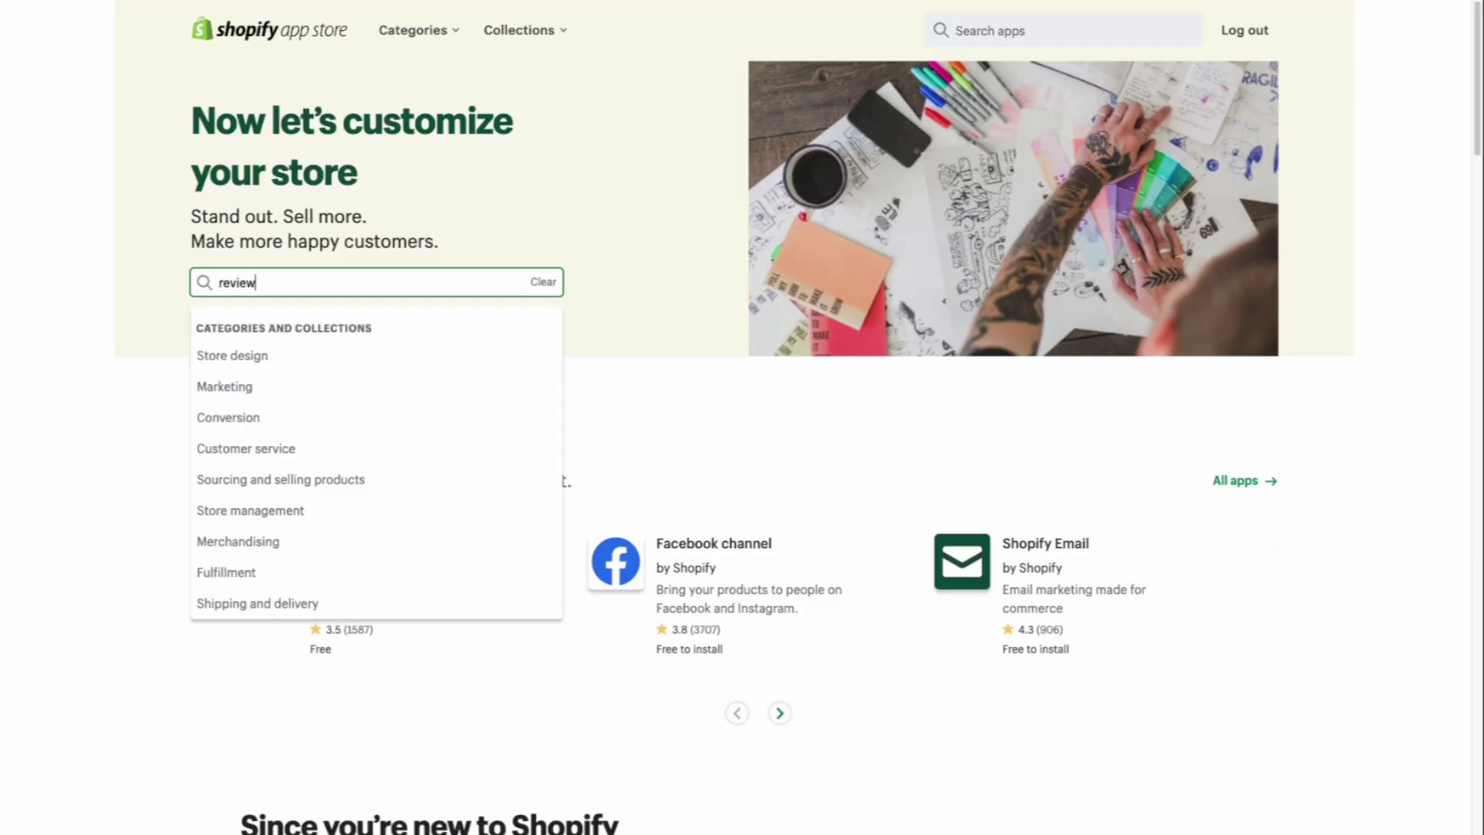
key("Return")
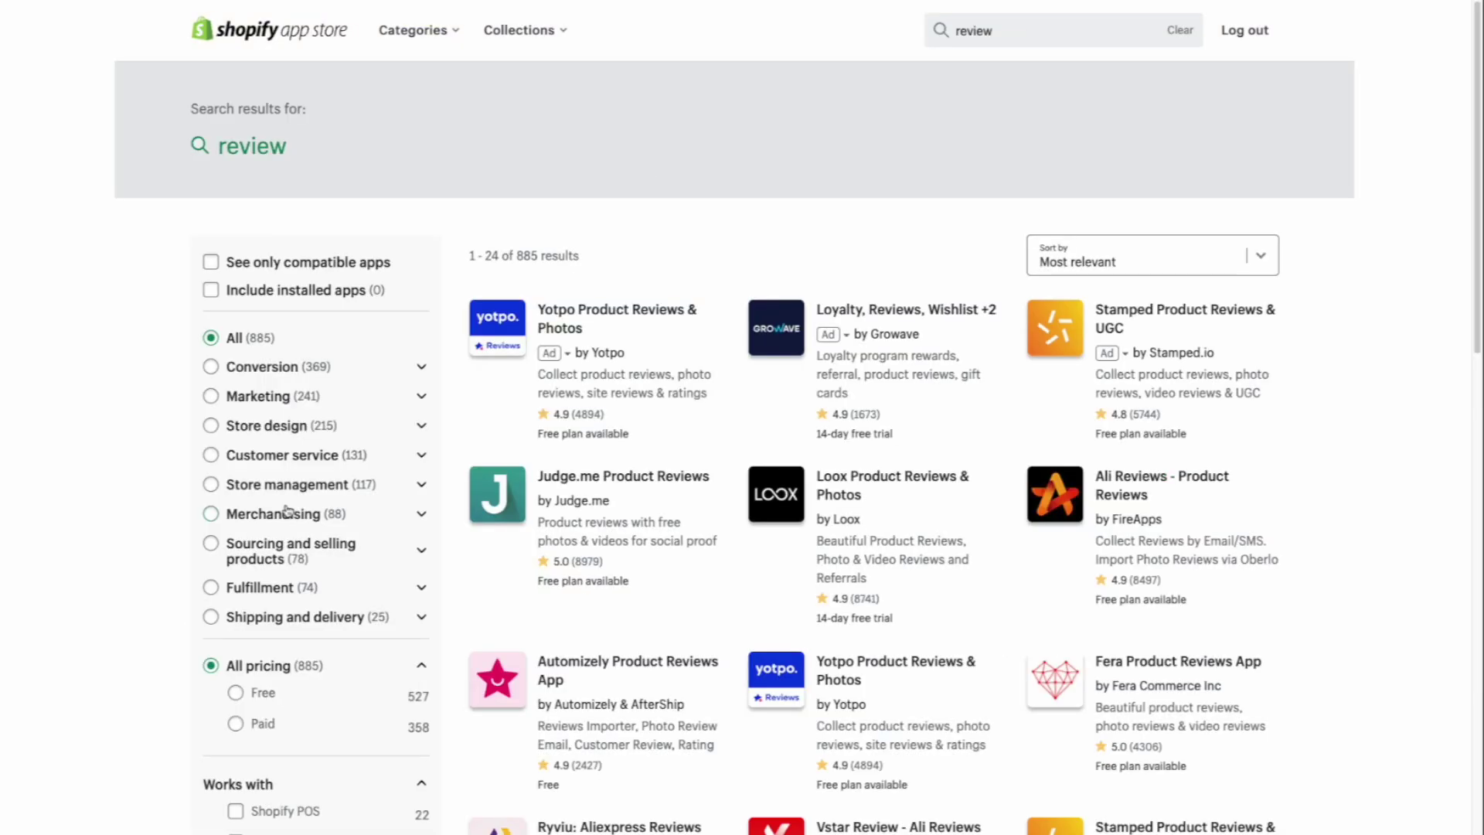
Filter the app search results to free pricing and open the Product Reviews app by Shopify.
scroll(287, 511, "down", 2)
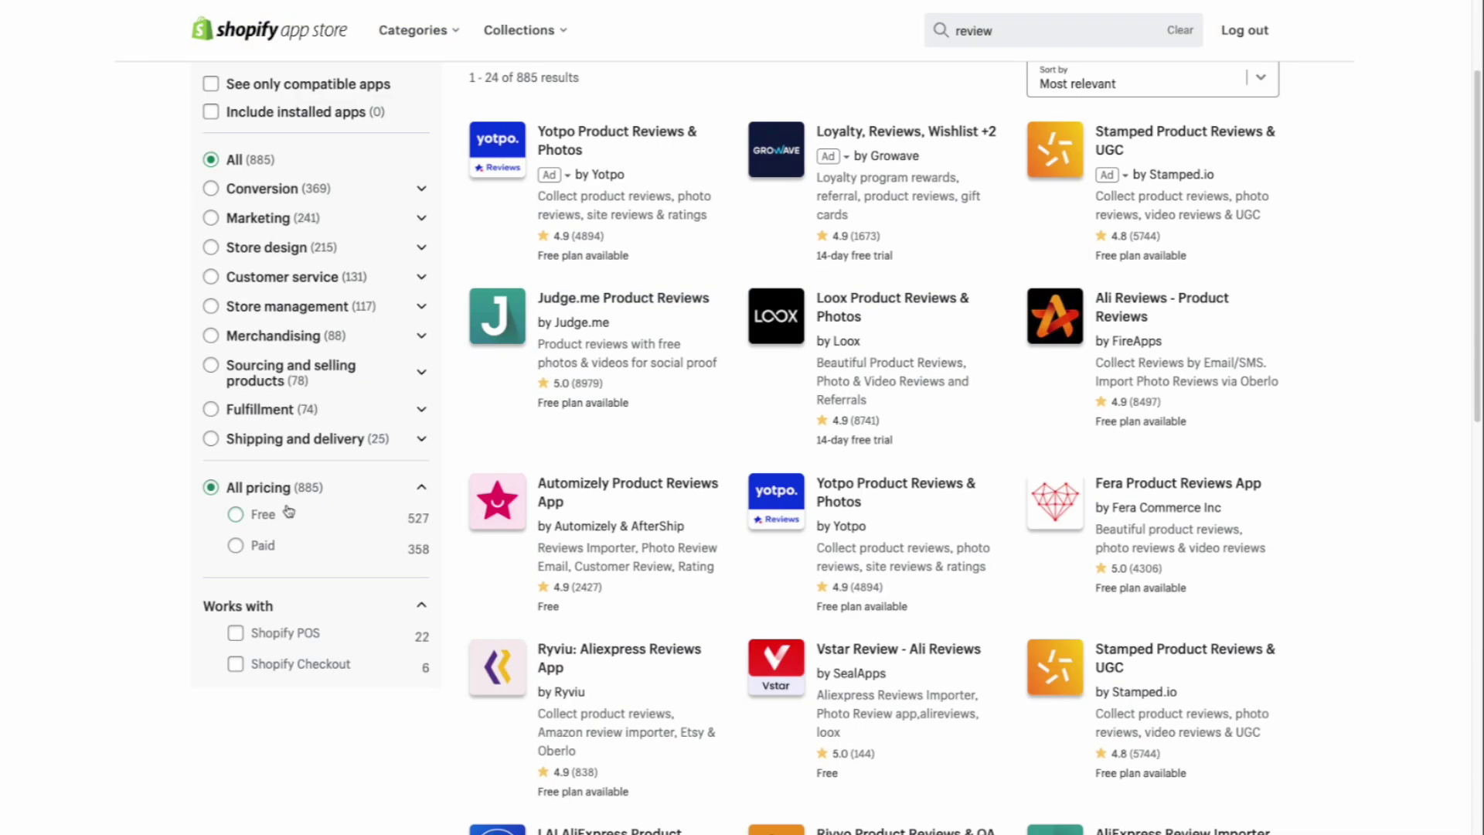
left_click(236, 516)
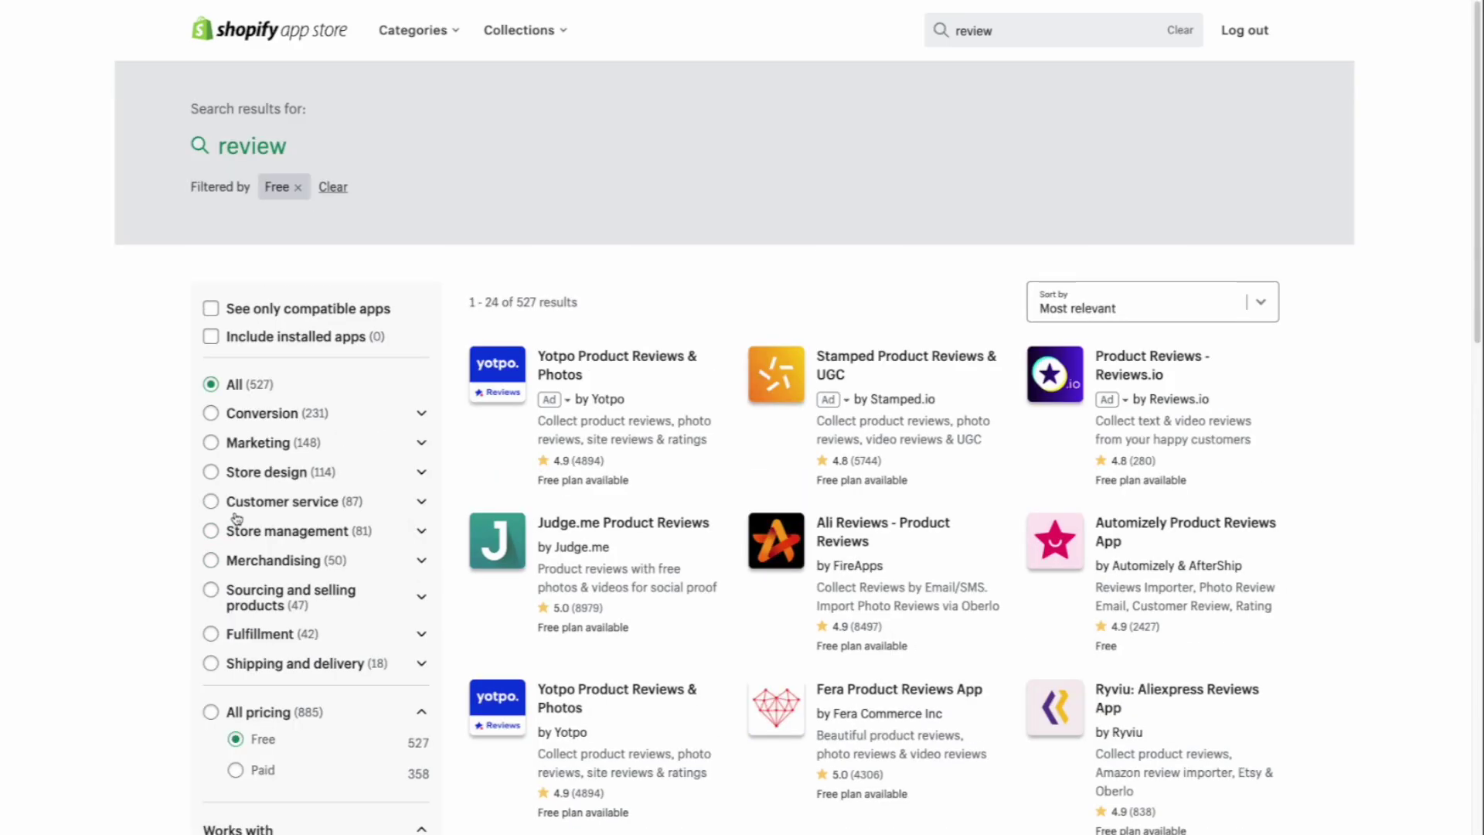
scroll(636, 326, "down", 6)
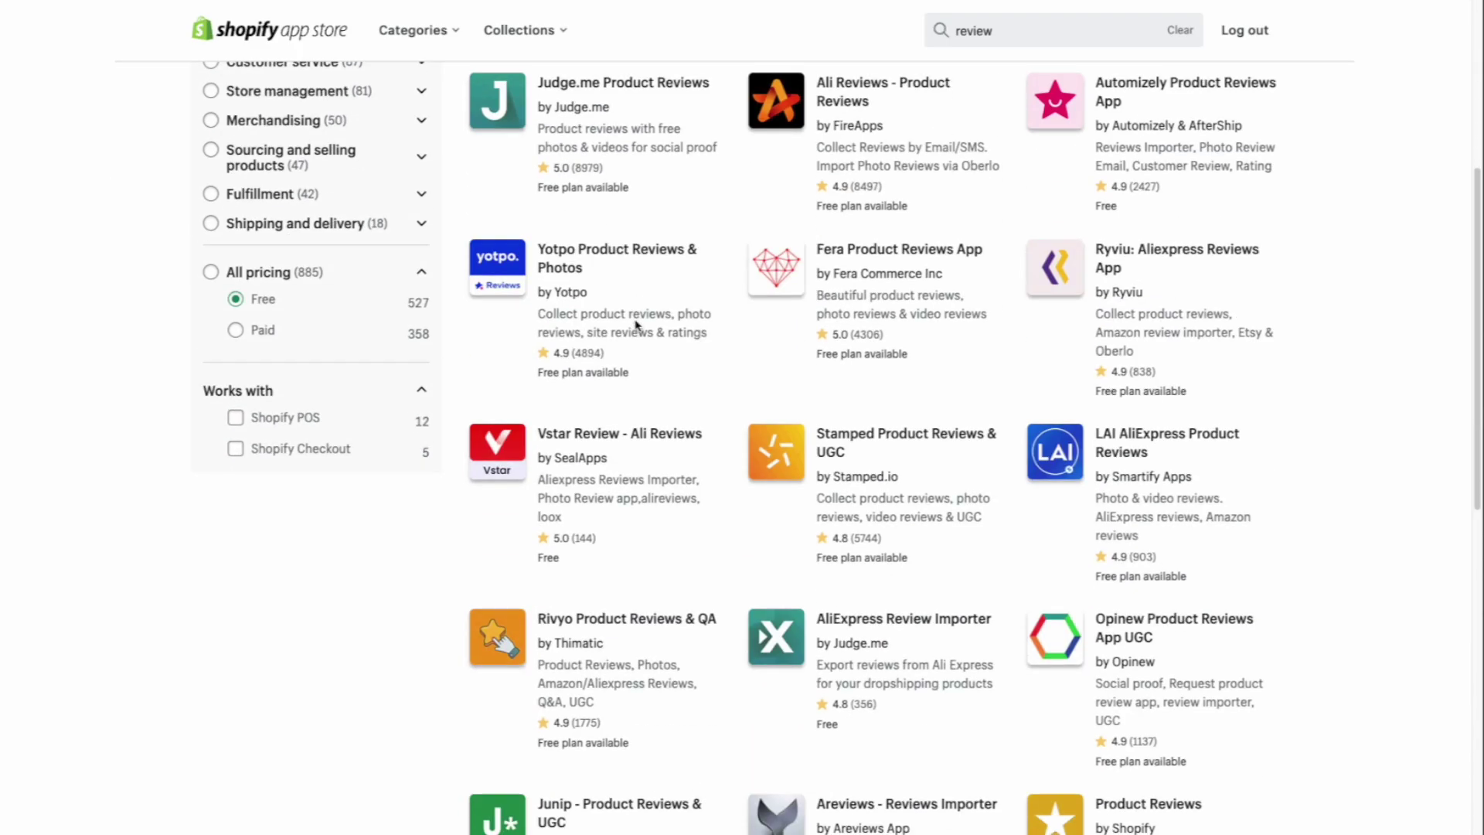
scroll(635, 331, "down", 2)
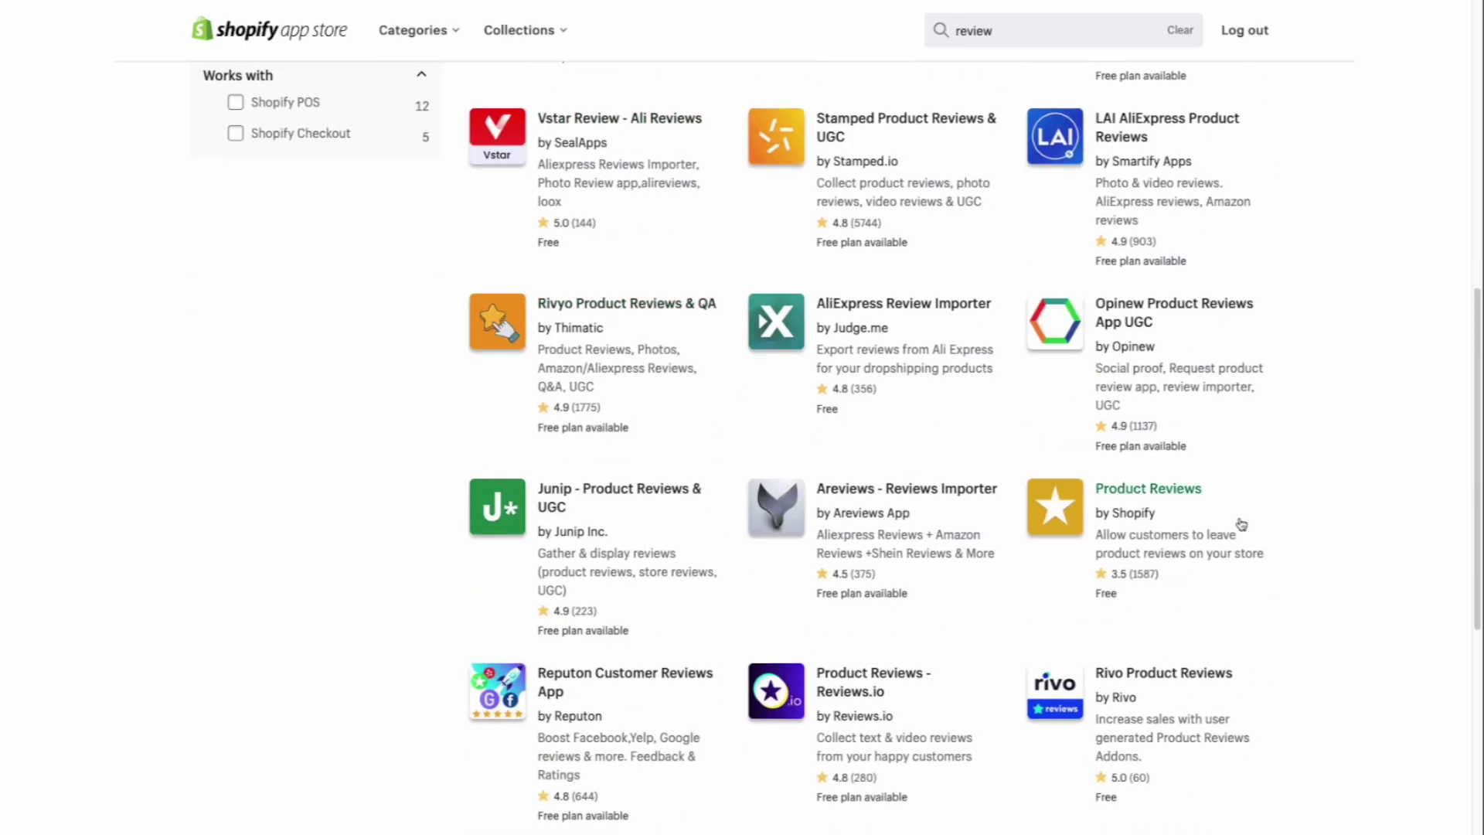
left_click(1160, 532)
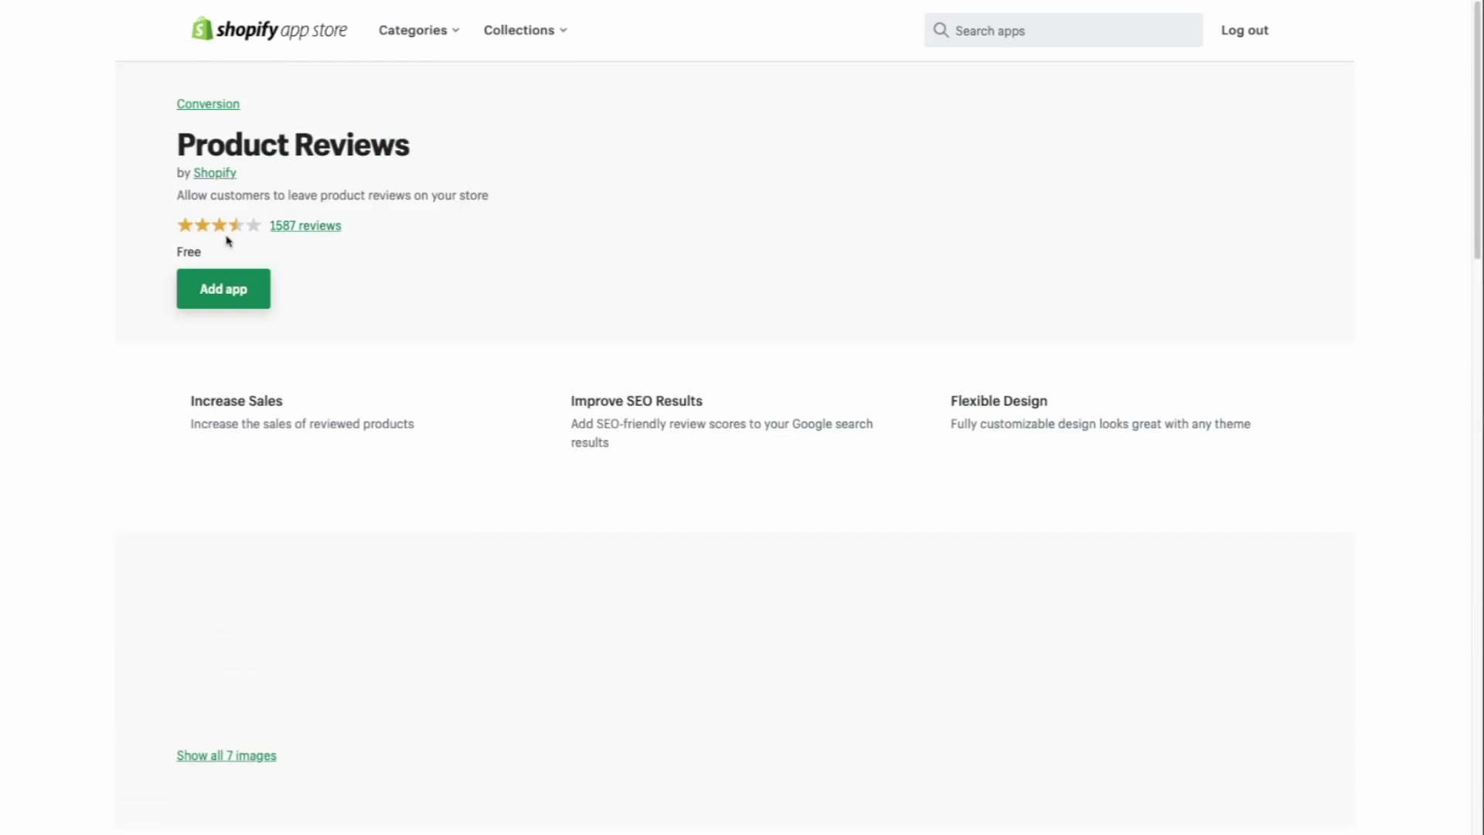
Add the Product Reviews app to the store, look over its privacy and permission details, and install it.
left_click(235, 307)
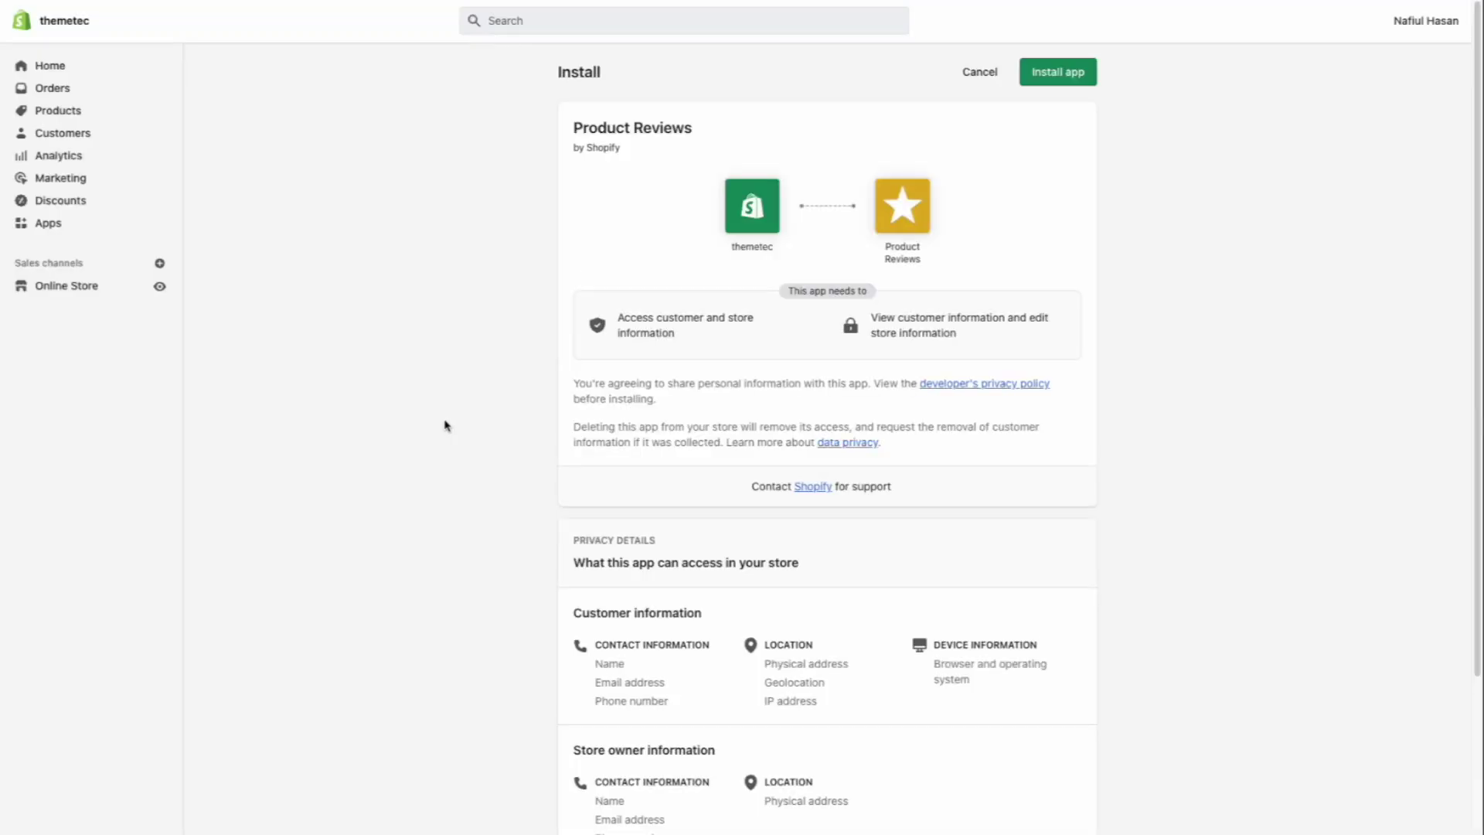
scroll(841, 623, "down", 5)
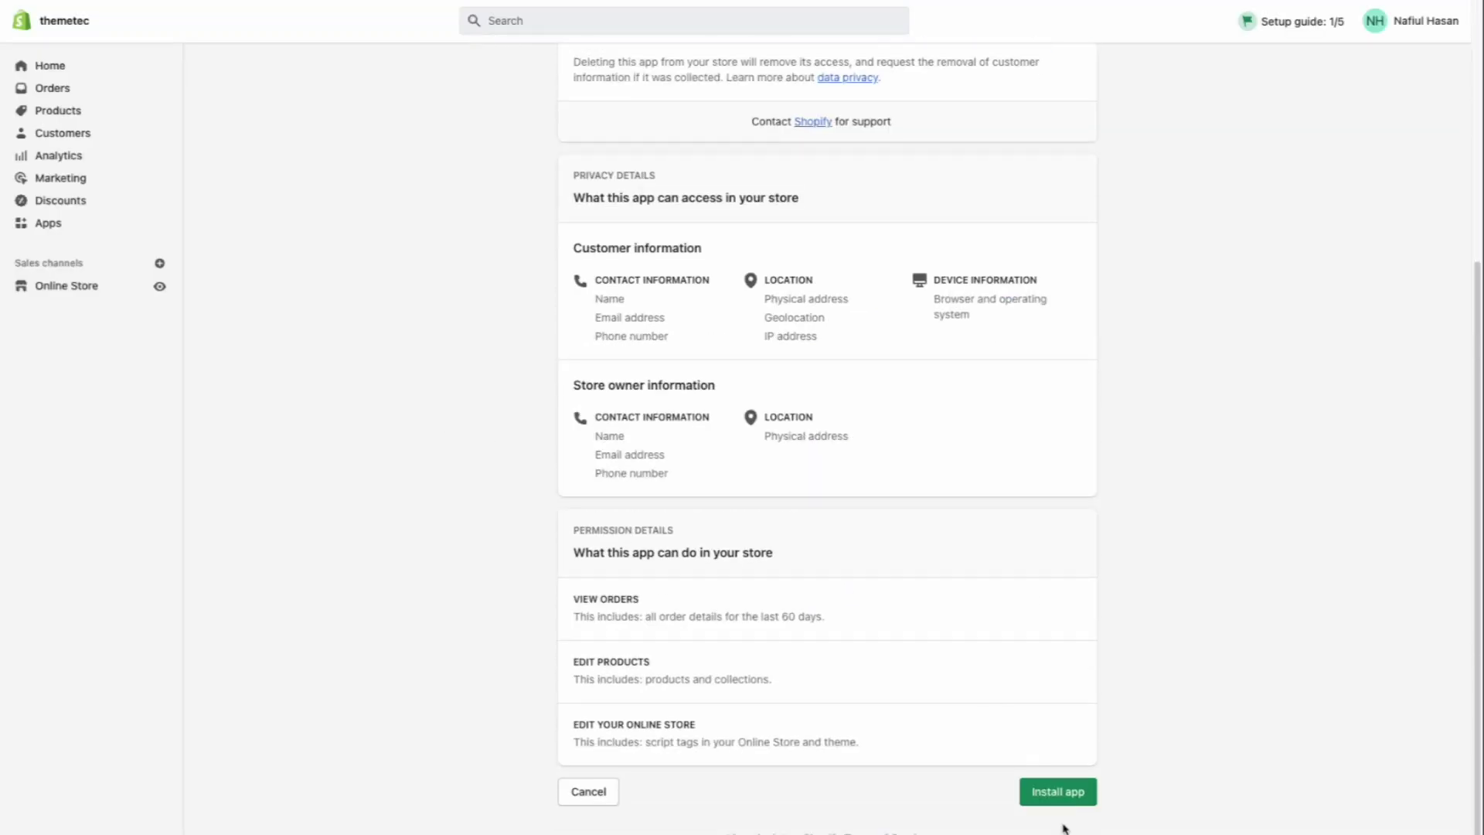
scroll(858, 738, "up", 5)
scroll(709, 676, "down", 5)
left_click_drag(499, 93, 618, 162)
scroll(1156, 662, "up", 5)
left_click(572, 318)
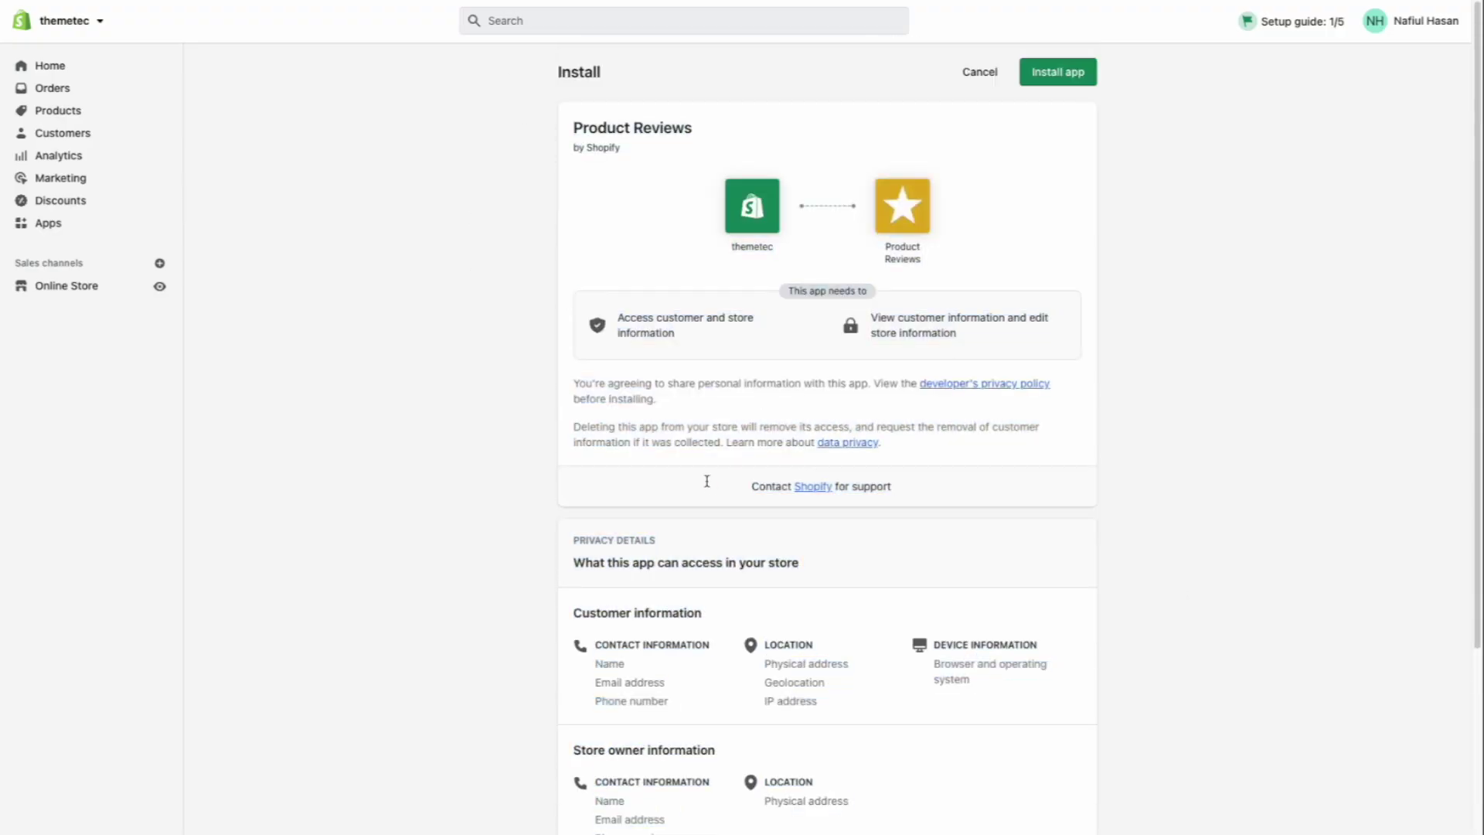
scroll(707, 481, "down", 5)
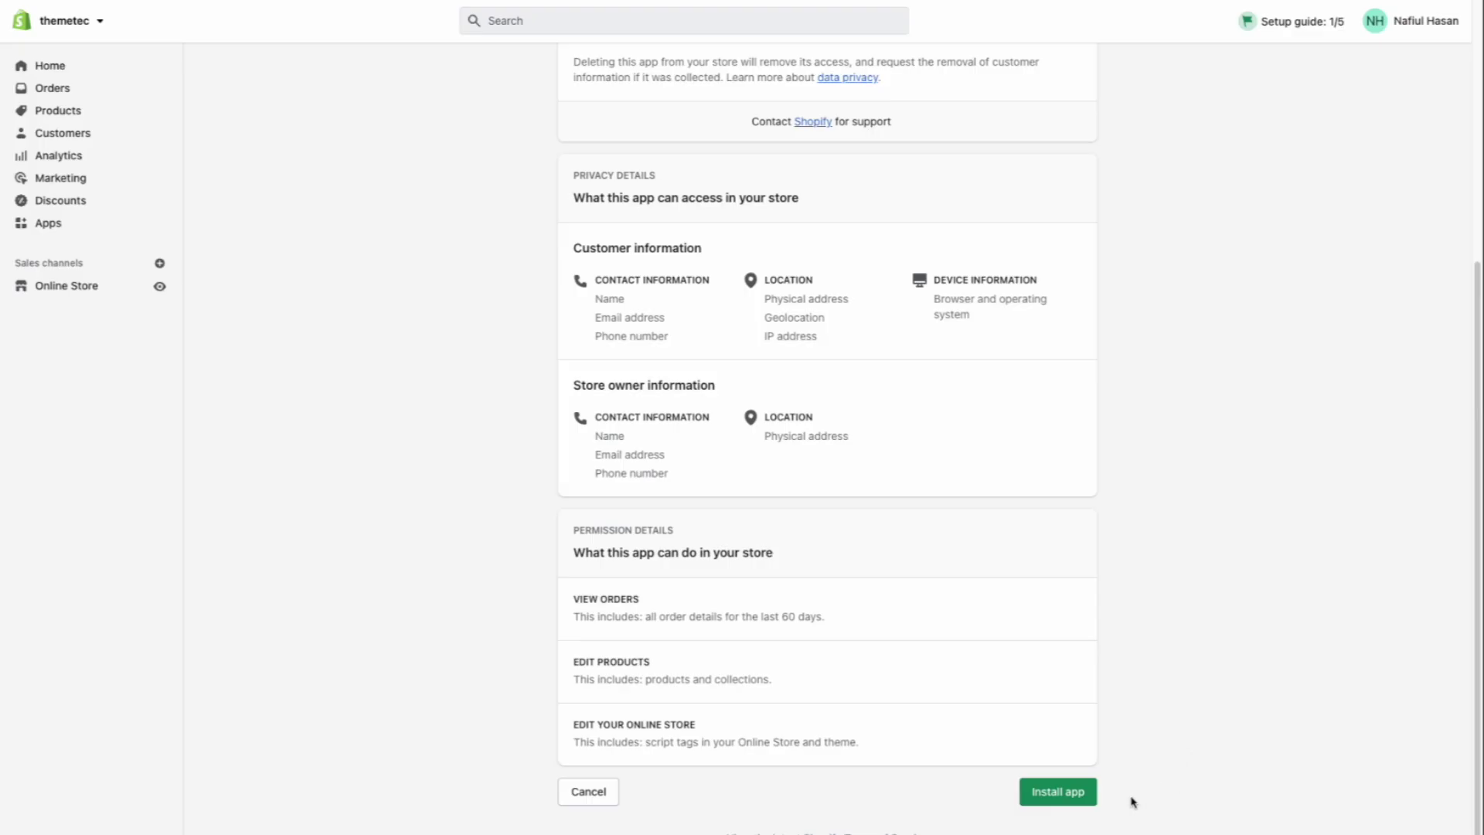
left_click(1082, 793)
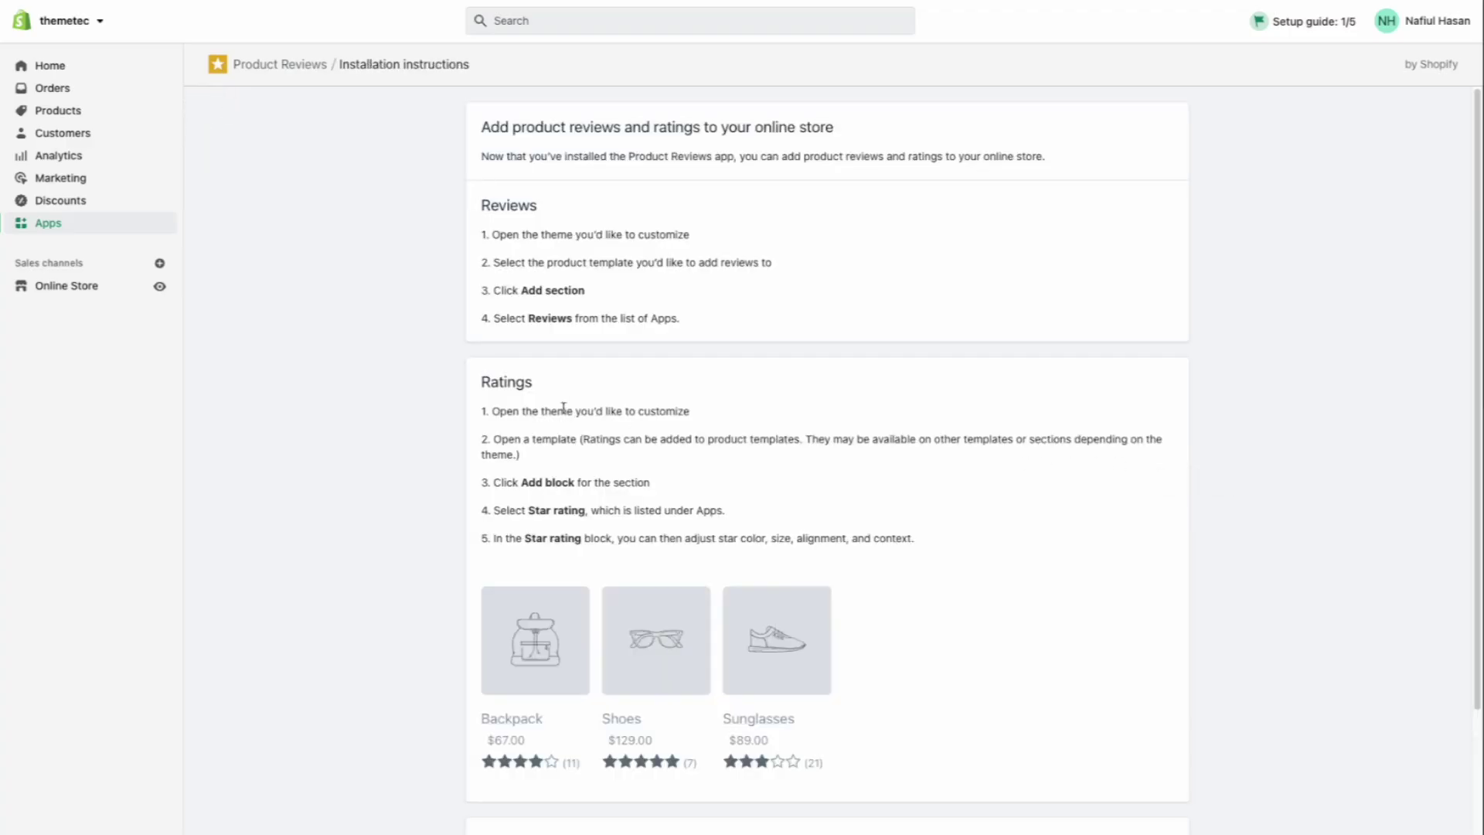
Read the Product Reviews installation instructions, run the app block verification, and choose to continue without verifying.
scroll(562, 409, "down", 2)
scroll(598, 462, "up", 2)
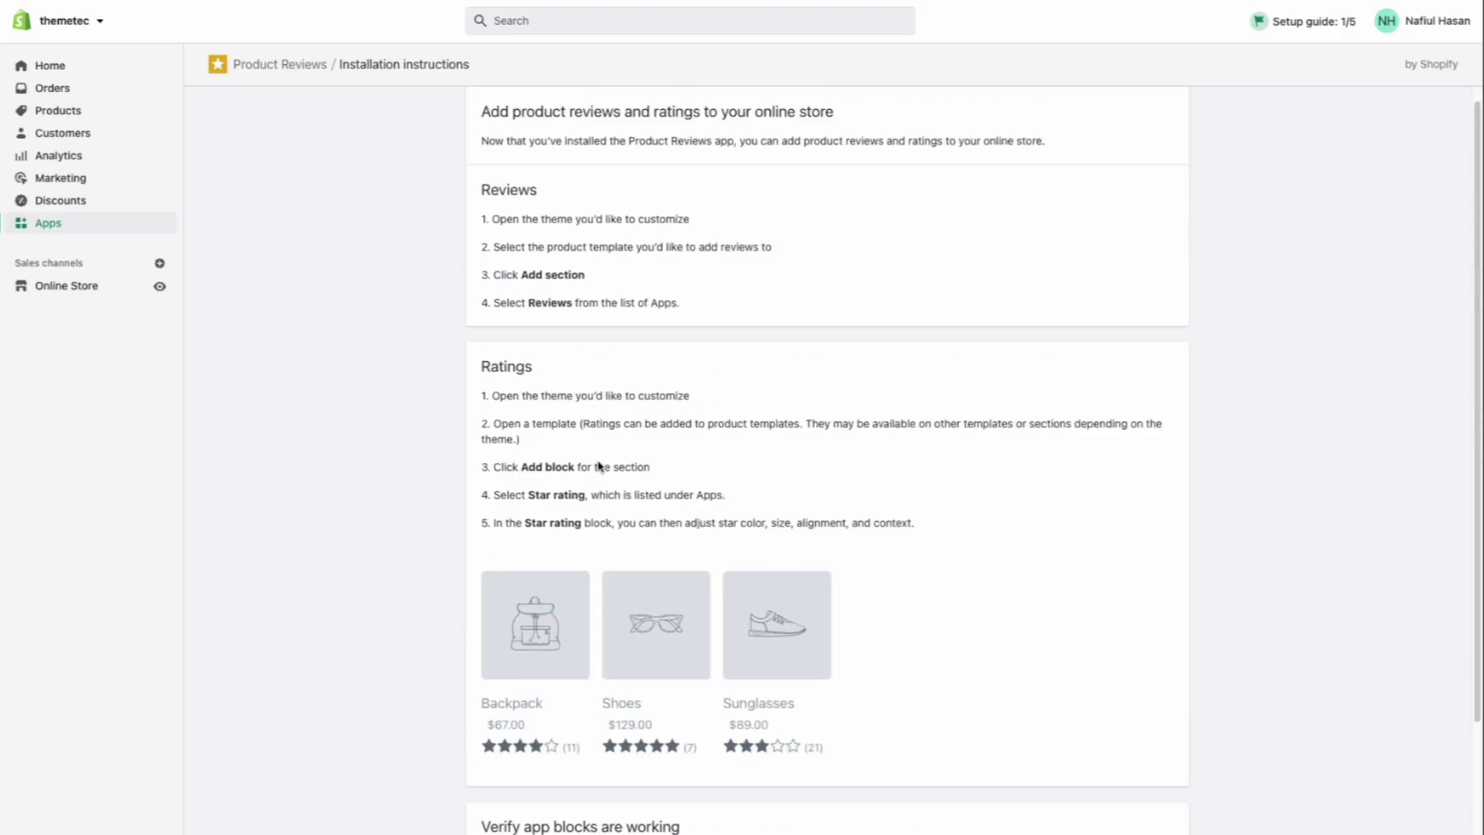
scroll(611, 386, "down", 2)
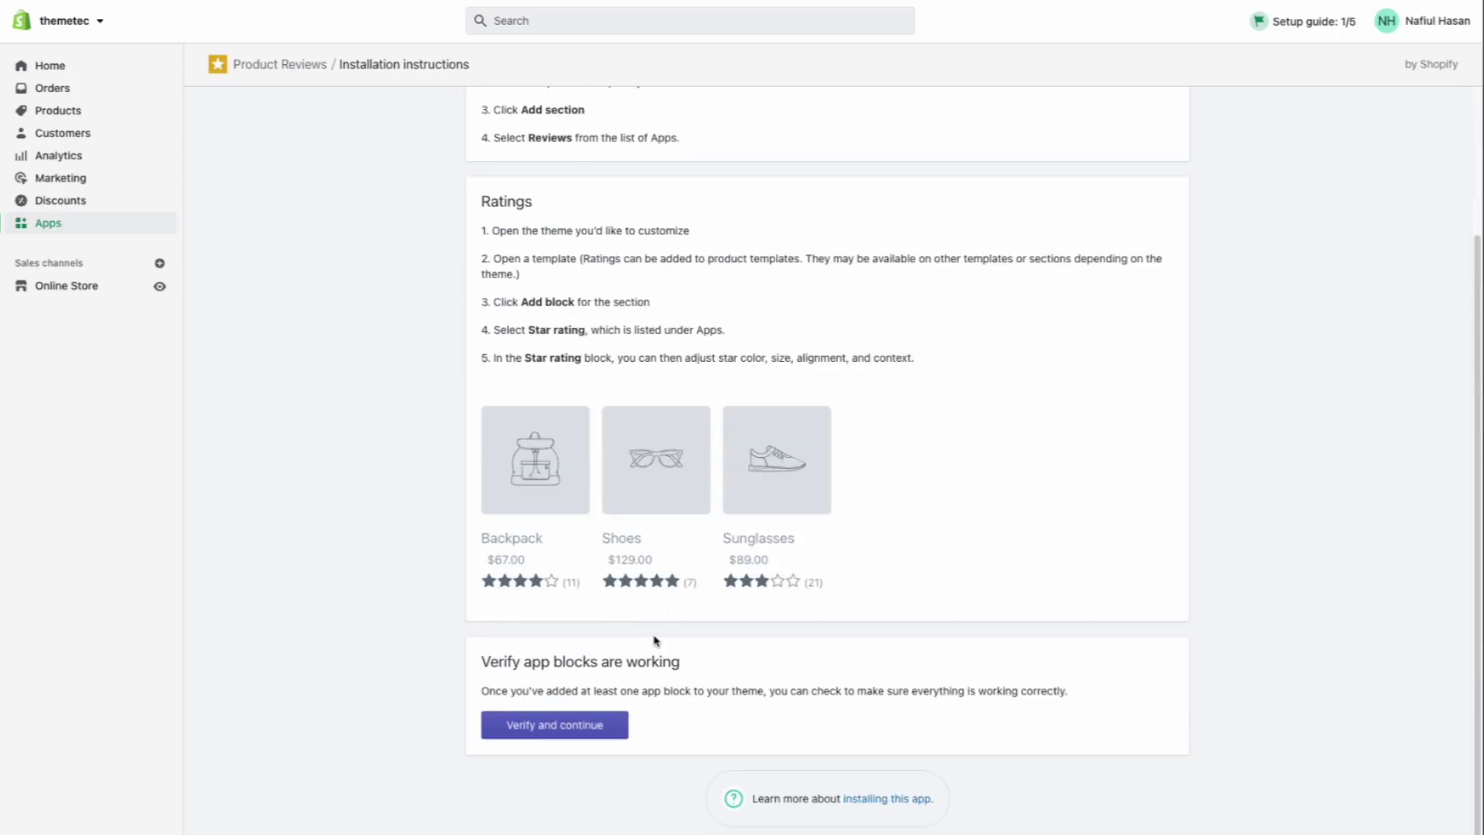
left_click(521, 731)
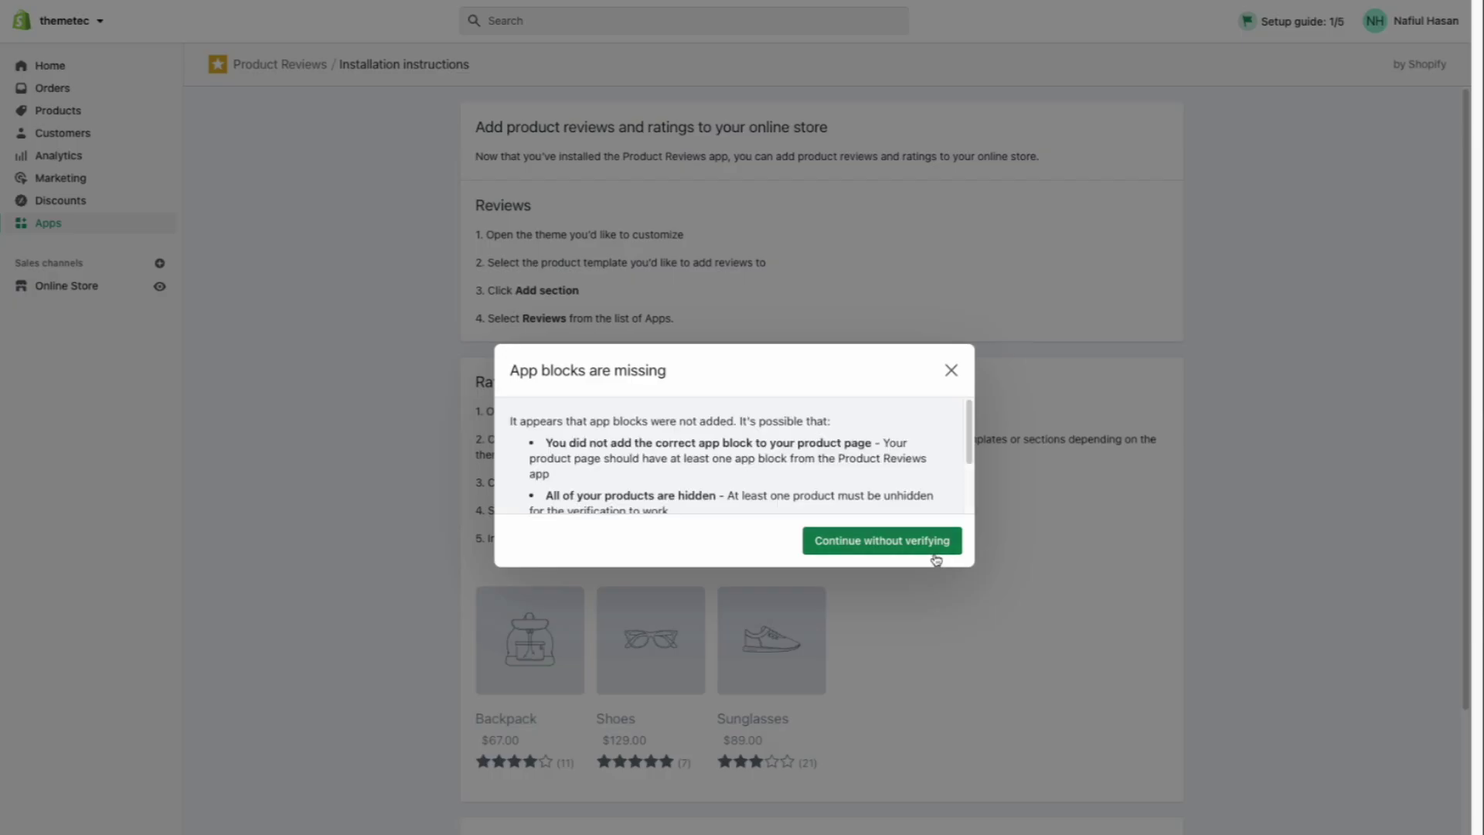
scroll(754, 476, "down", 2)
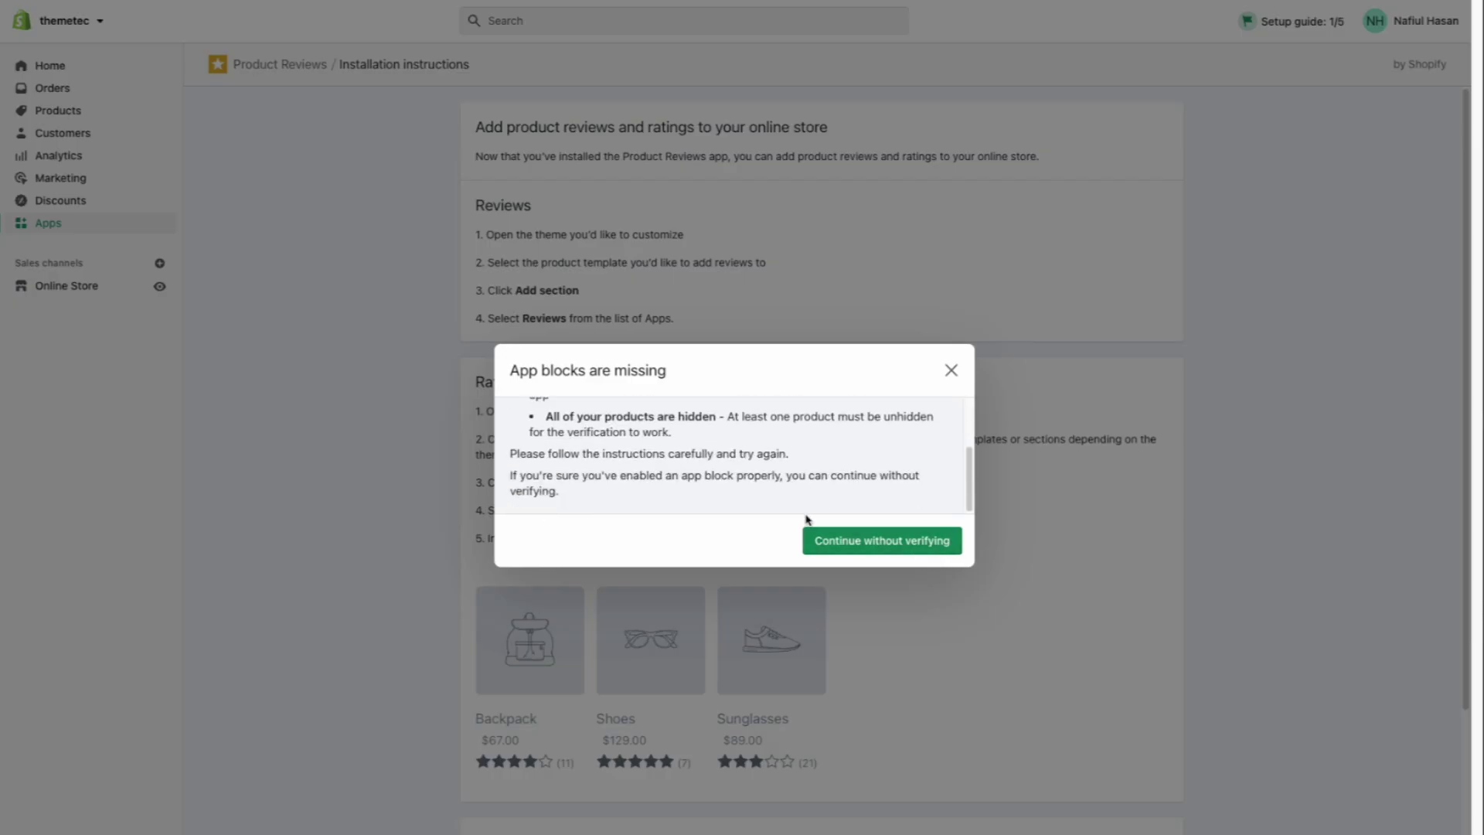
scroll(727, 464, "up", 2)
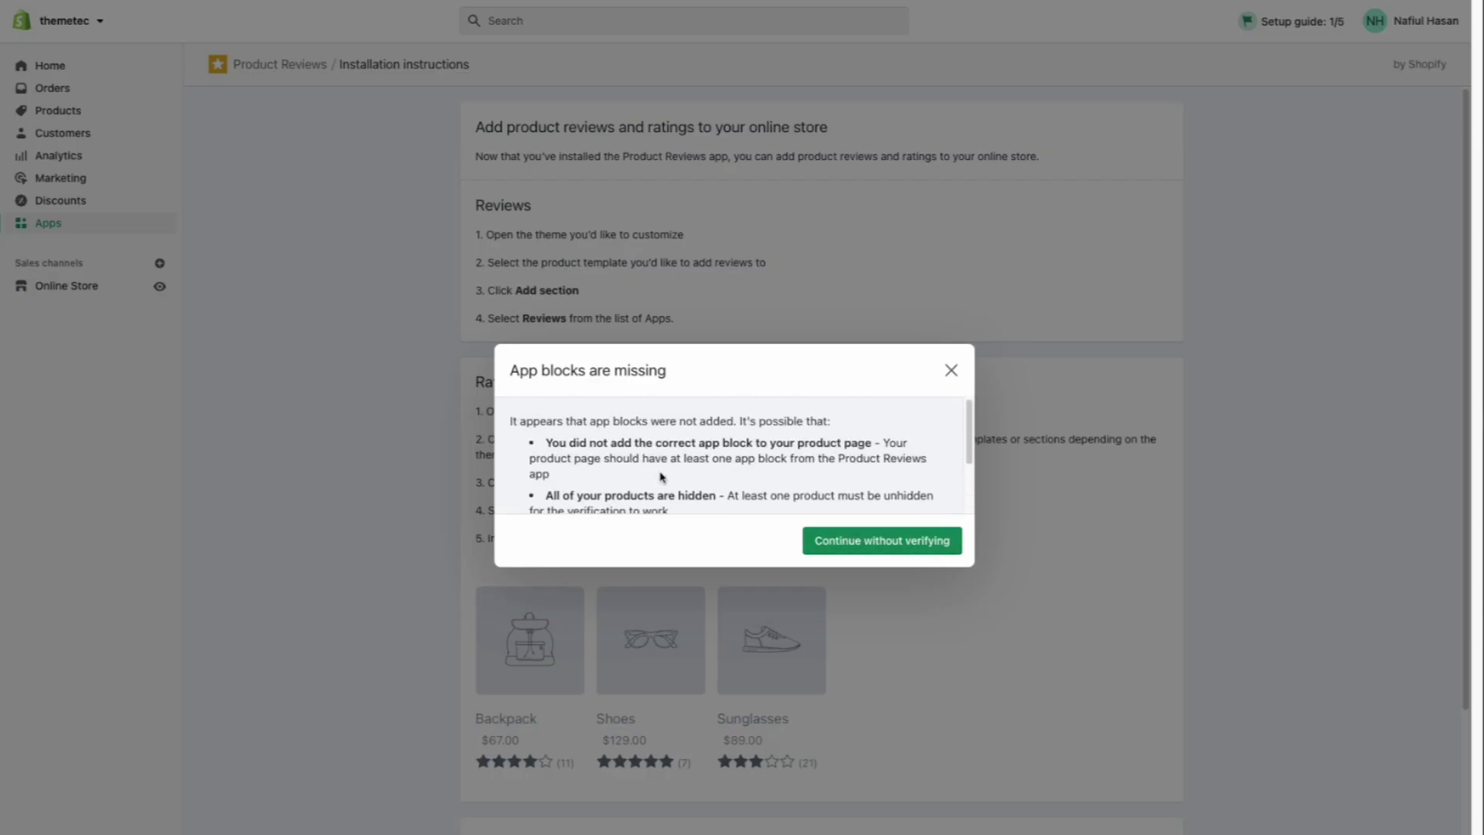
left_click(855, 539)
scroll(572, 534, "down", 3)
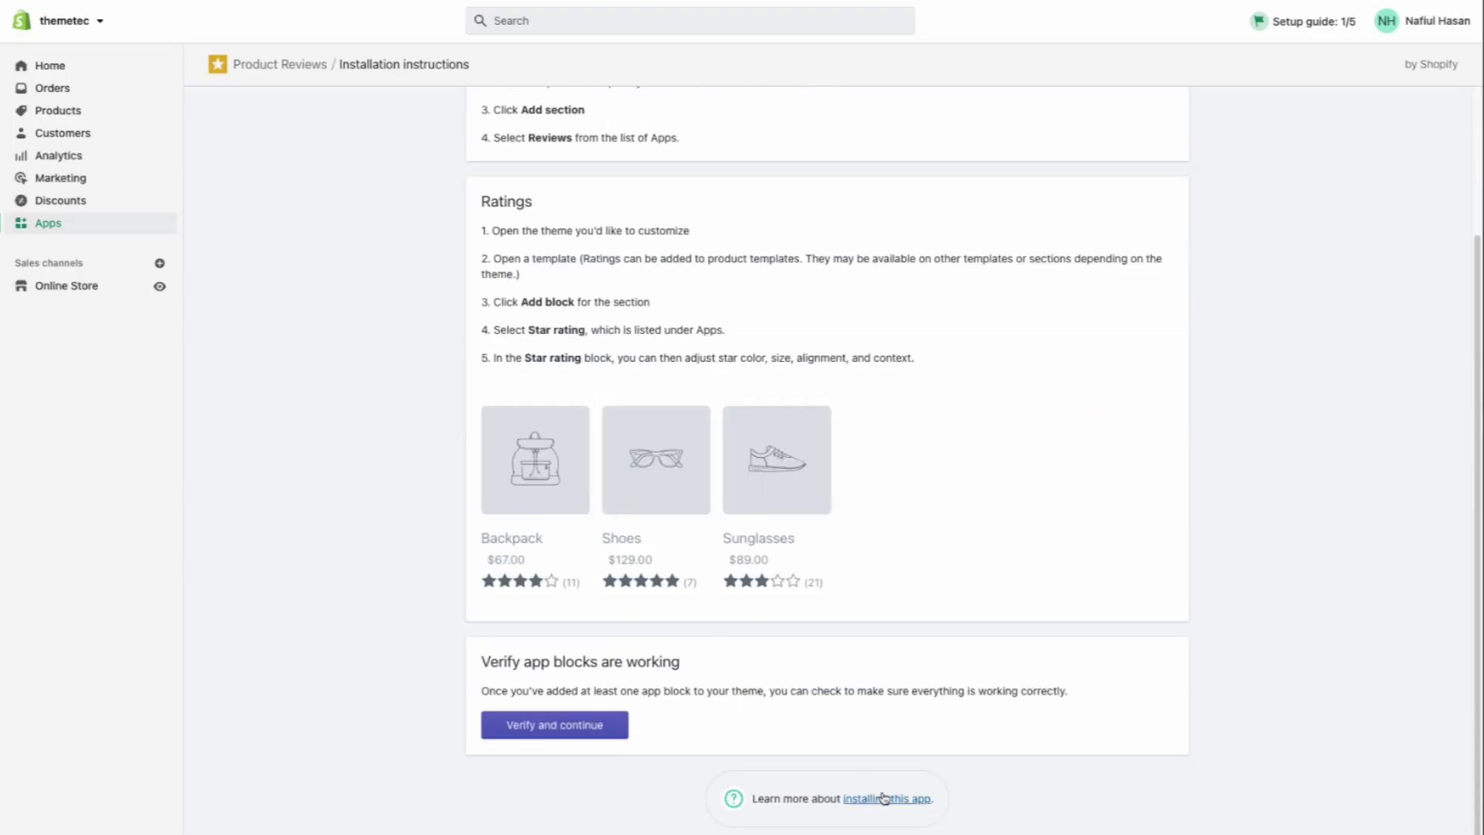
scroll(796, 760, "up", 3)
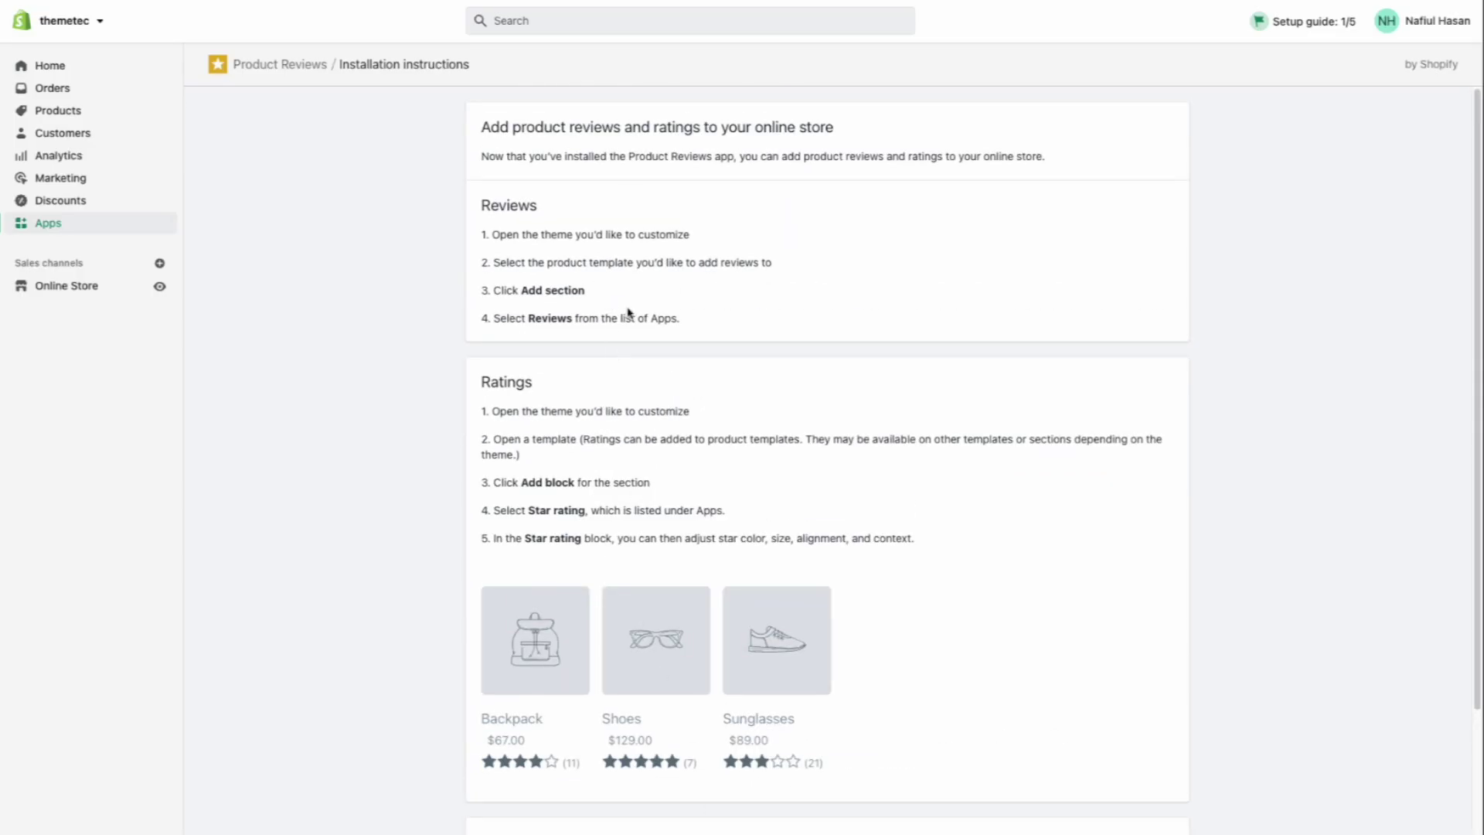
Open the installed Product Reviews app from the apps page and look through its settings.
left_click(102, 224)
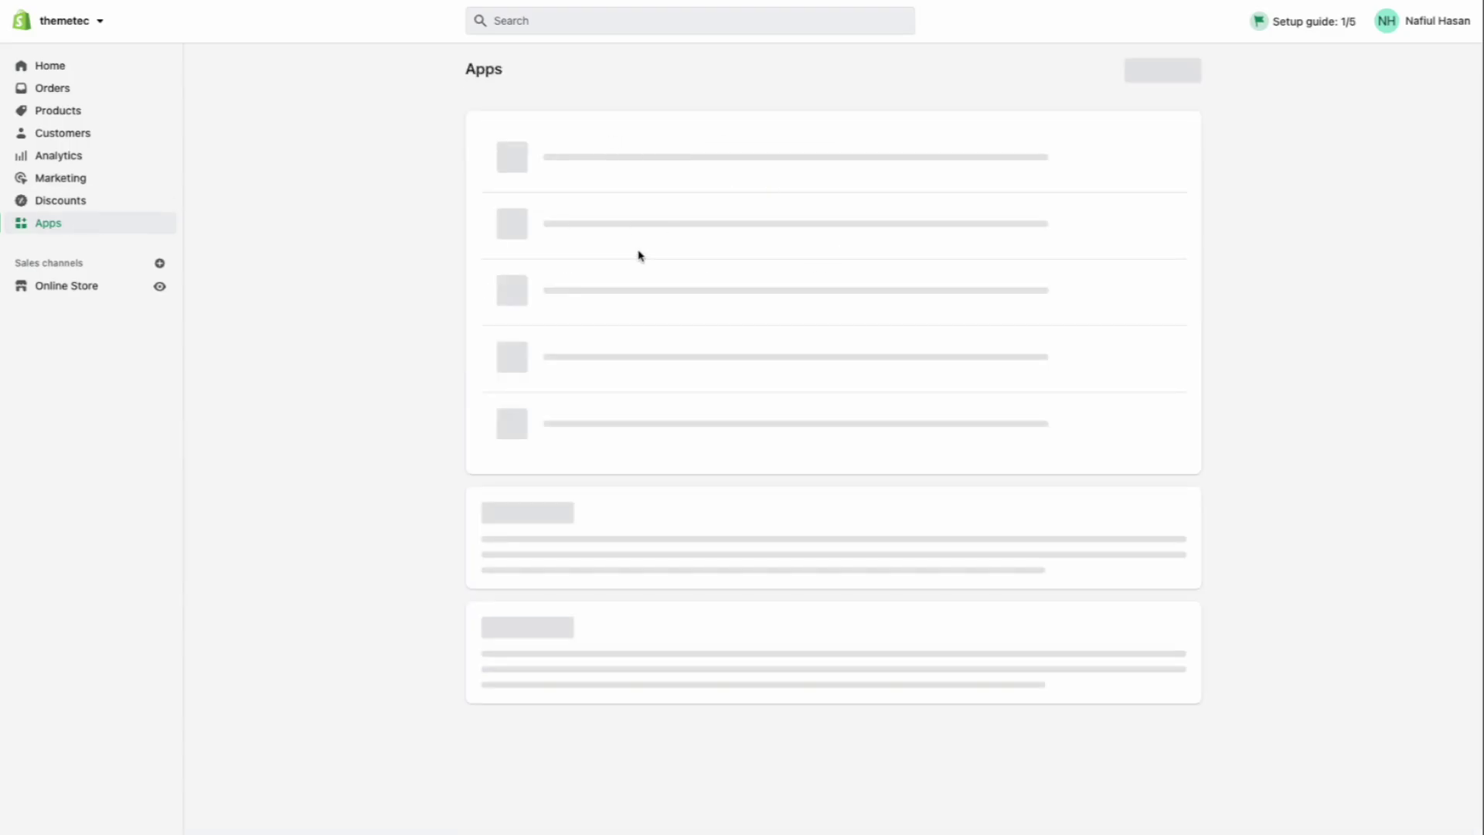
left_click(615, 217)
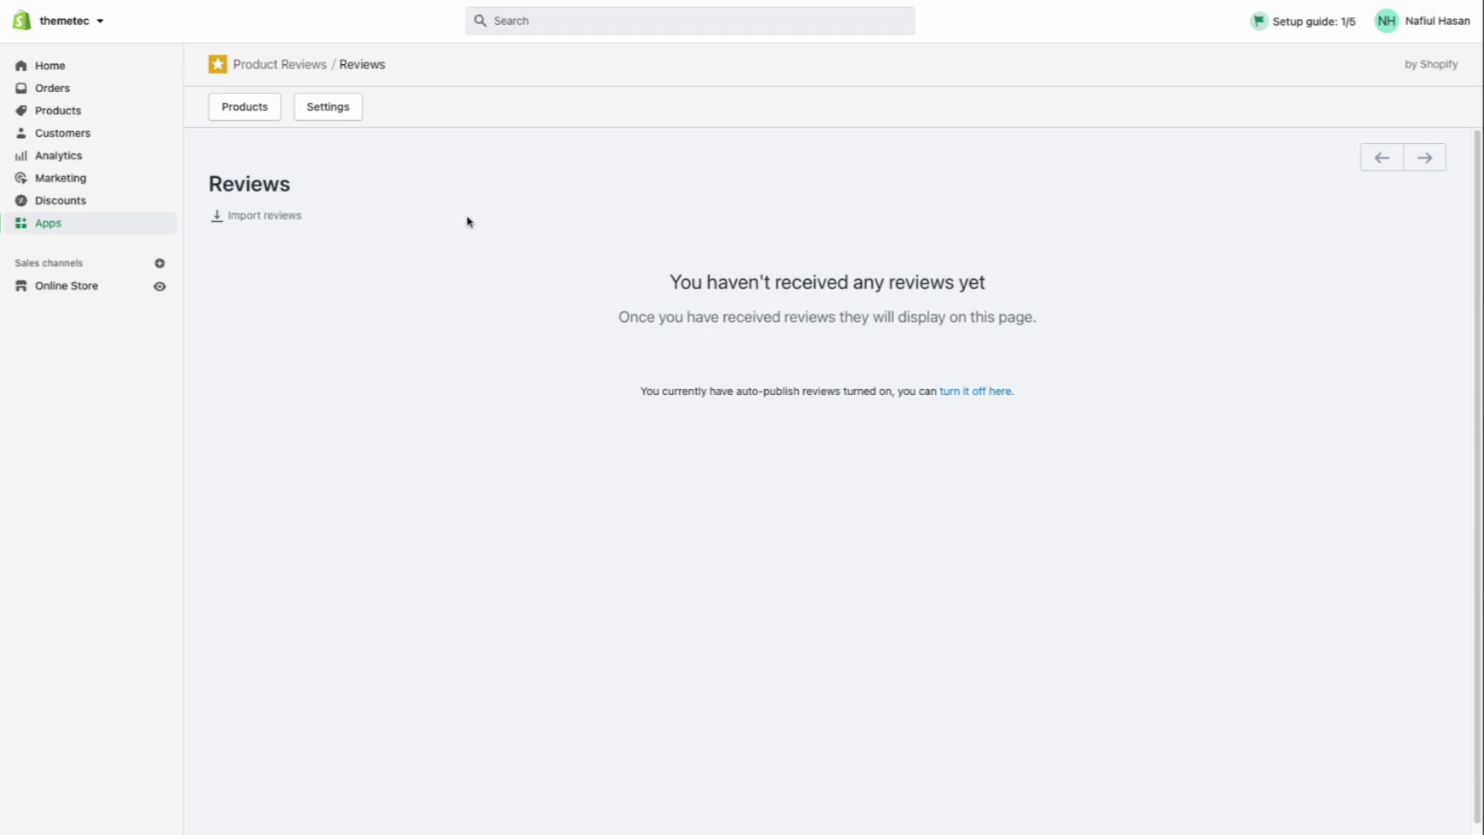
left_click(345, 110)
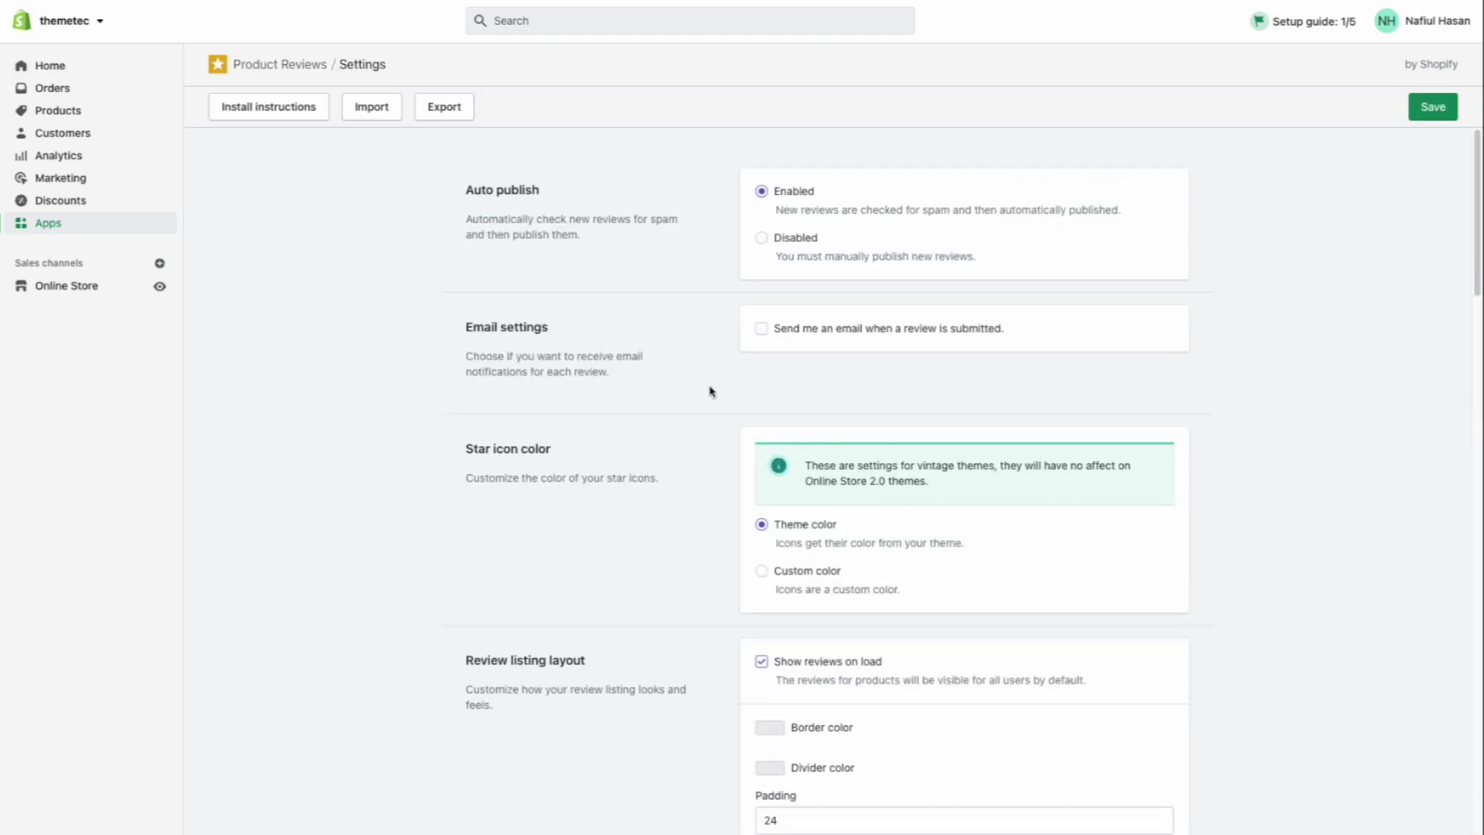
scroll(762, 424, "down", 15)
scroll(765, 434, "down", 14)
scroll(998, 693, "up", 20)
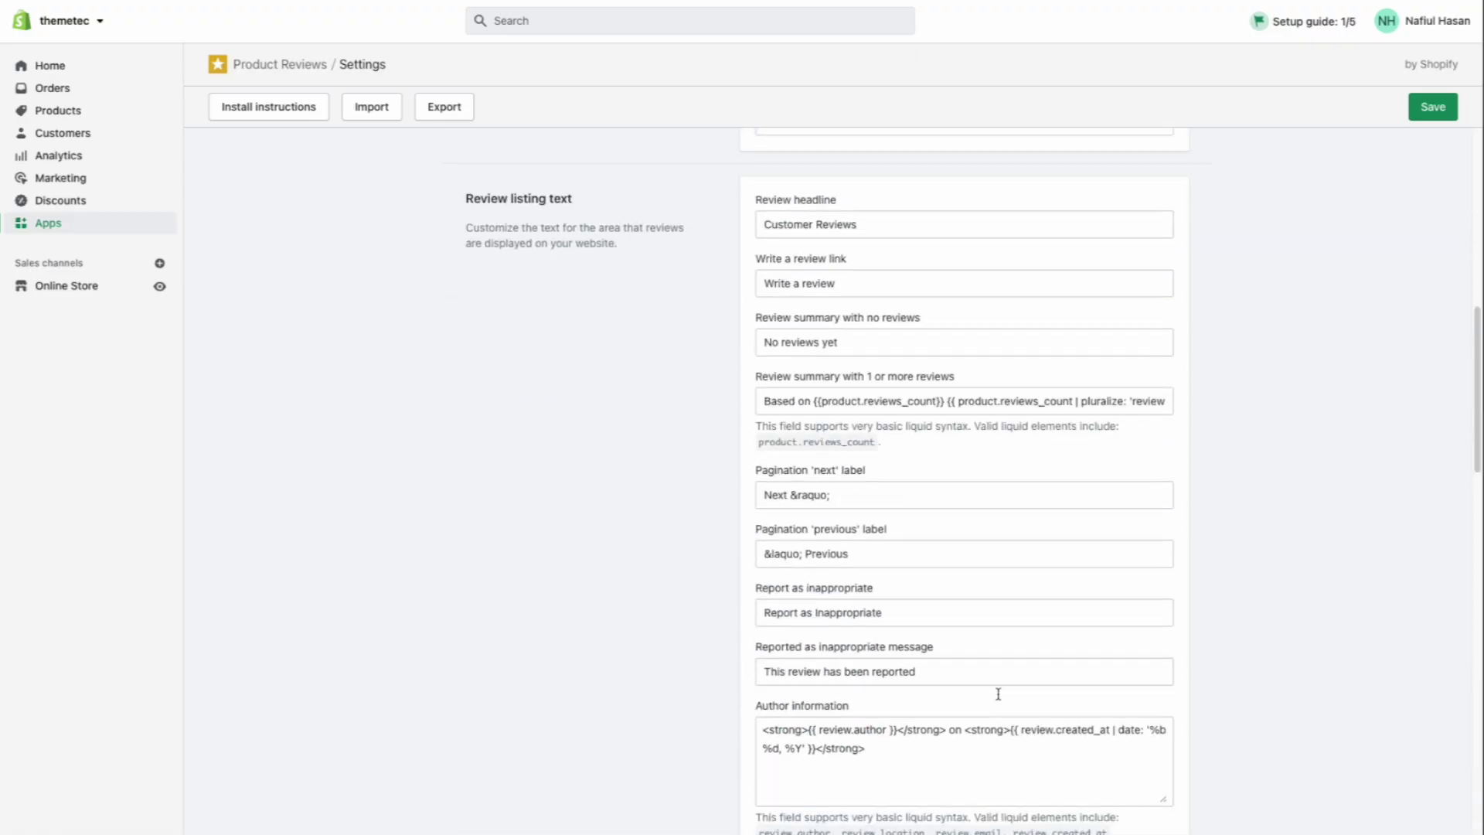
Try the Disabled option for auto publishing new reviews and return the setting to Enabled.
scroll(998, 693, "up", 10)
left_click(799, 237)
left_click(782, 191)
left_click(797, 239)
left_click(785, 196)
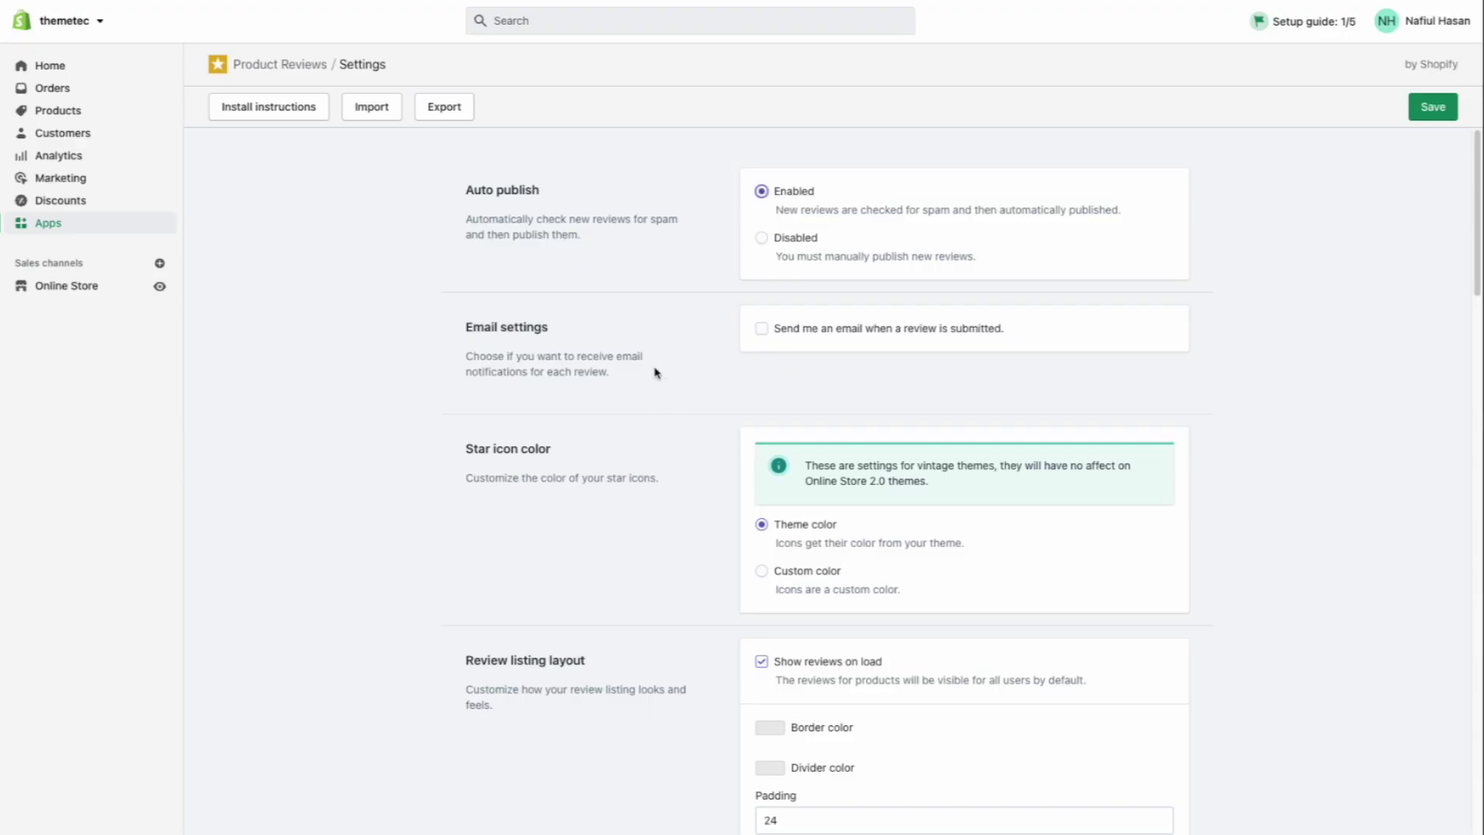
Look through the remaining Product Reviews settings and read the installation instructions for adding reviews and star ratings.
scroll(656, 373, "down", 15)
scroll(1306, 706, "up", 15)
left_click(235, 114)
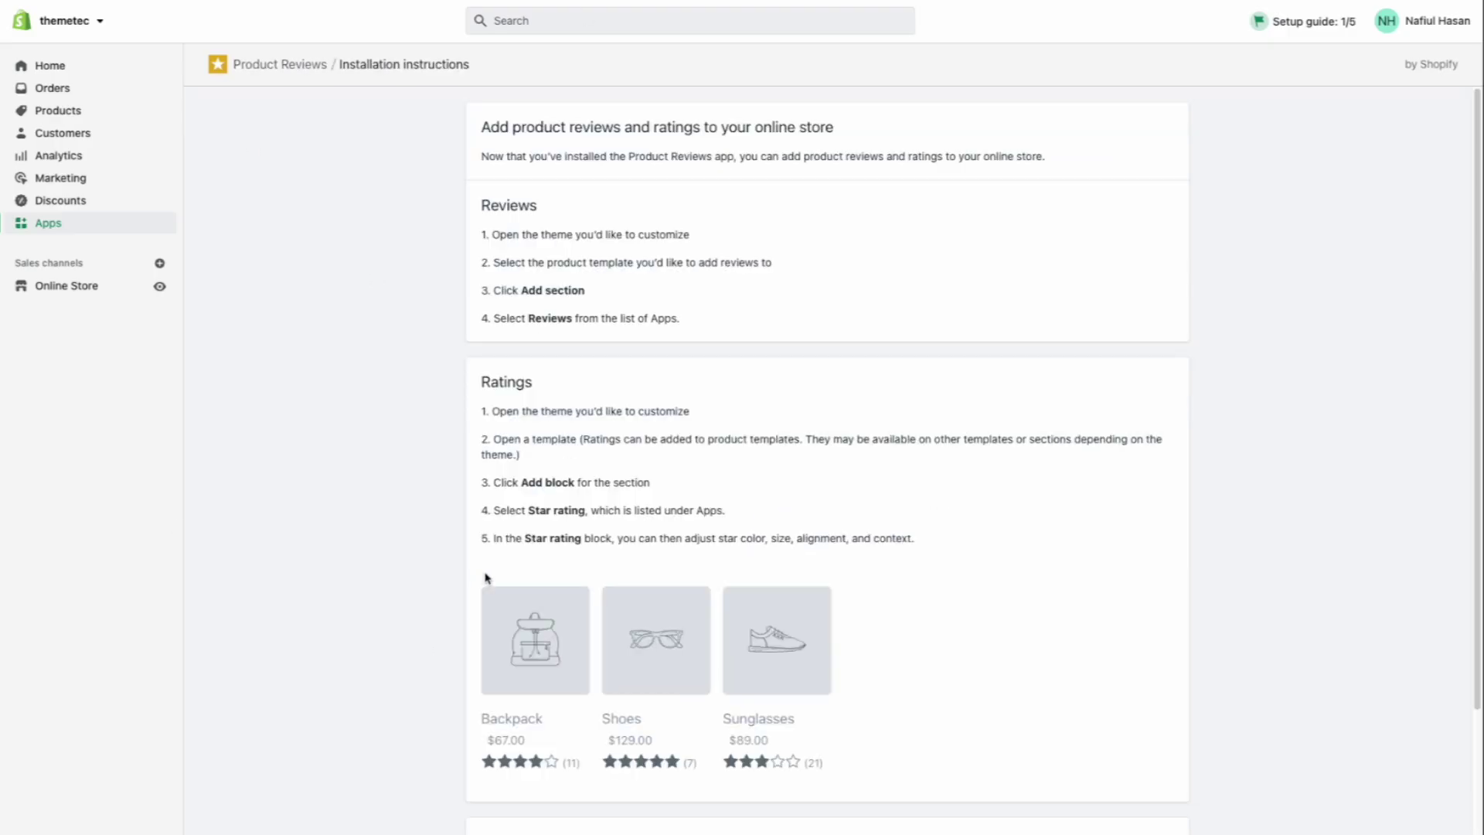
scroll(571, 514, "down", 2)
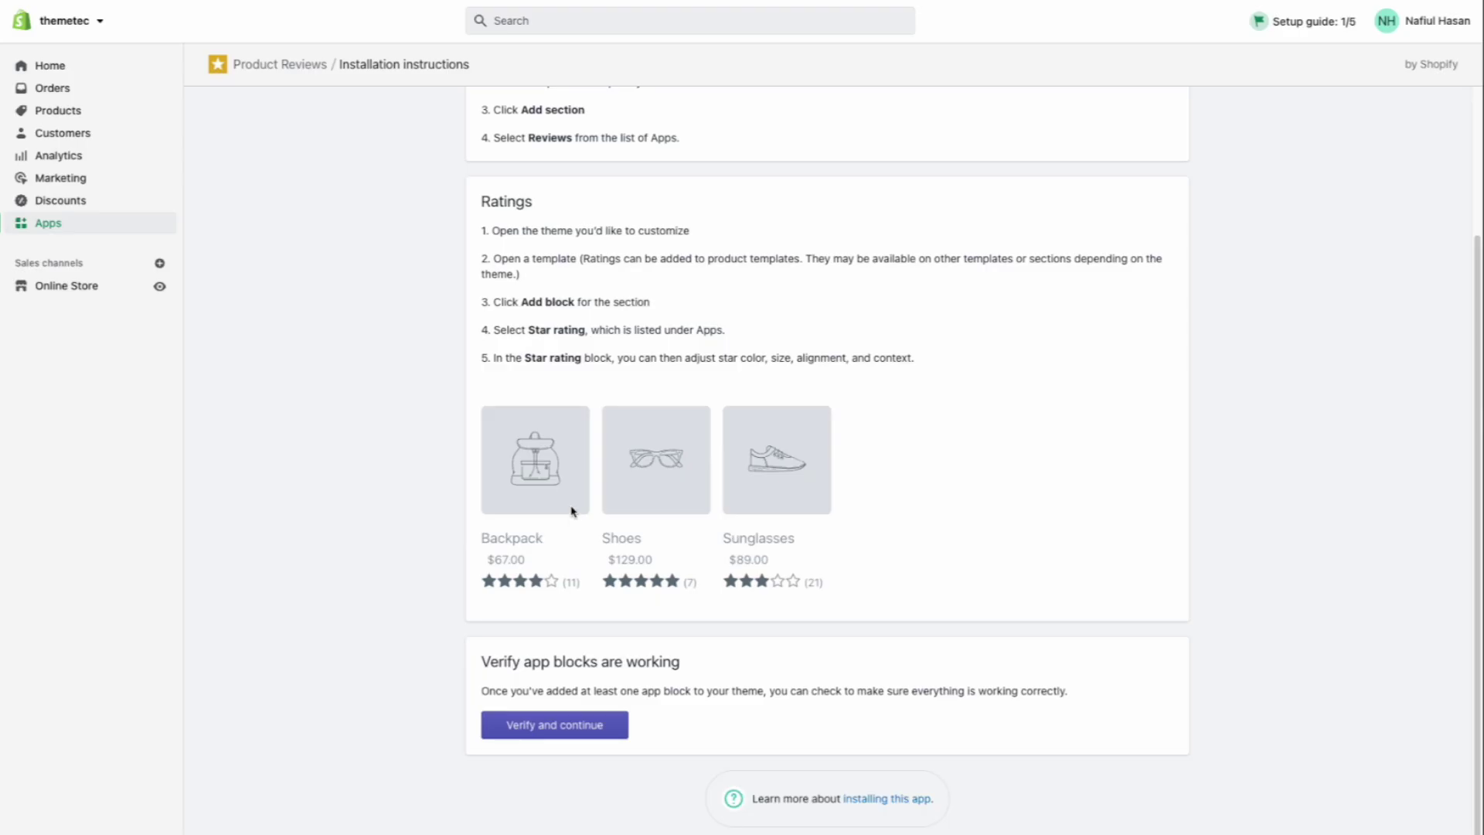
scroll(572, 519, "up", 2)
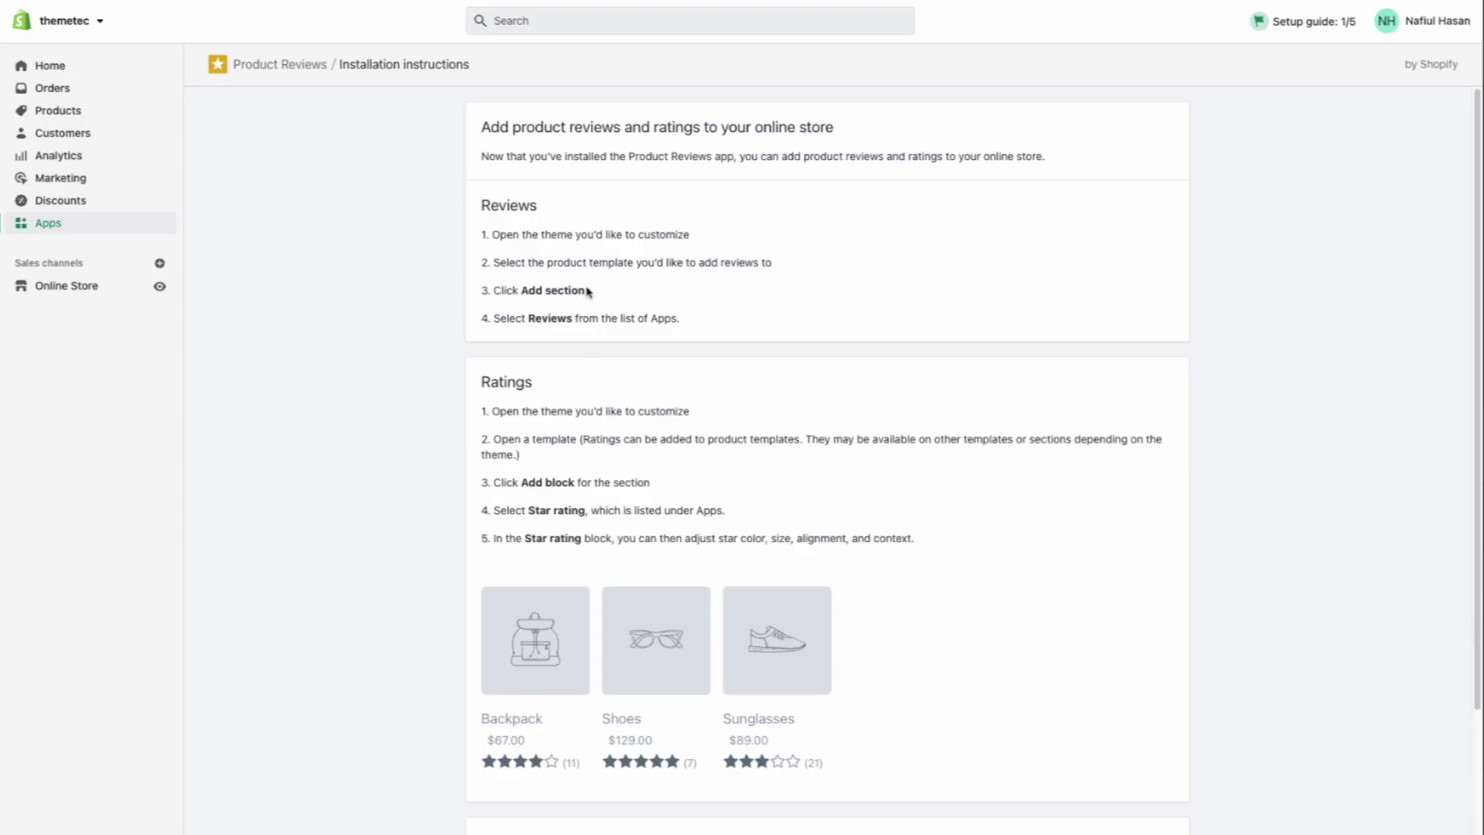
left_click_drag(445, 91, 1014, 770)
left_click(977, 656)
scroll(425, 397, "down", 3)
scroll(424, 396, "up", 3)
Open the online store's themes in a separate browser tab and customize the Dawn theme's Default product template.
right_click(51, 285)
left_click(85, 296)
left_click(456, 2)
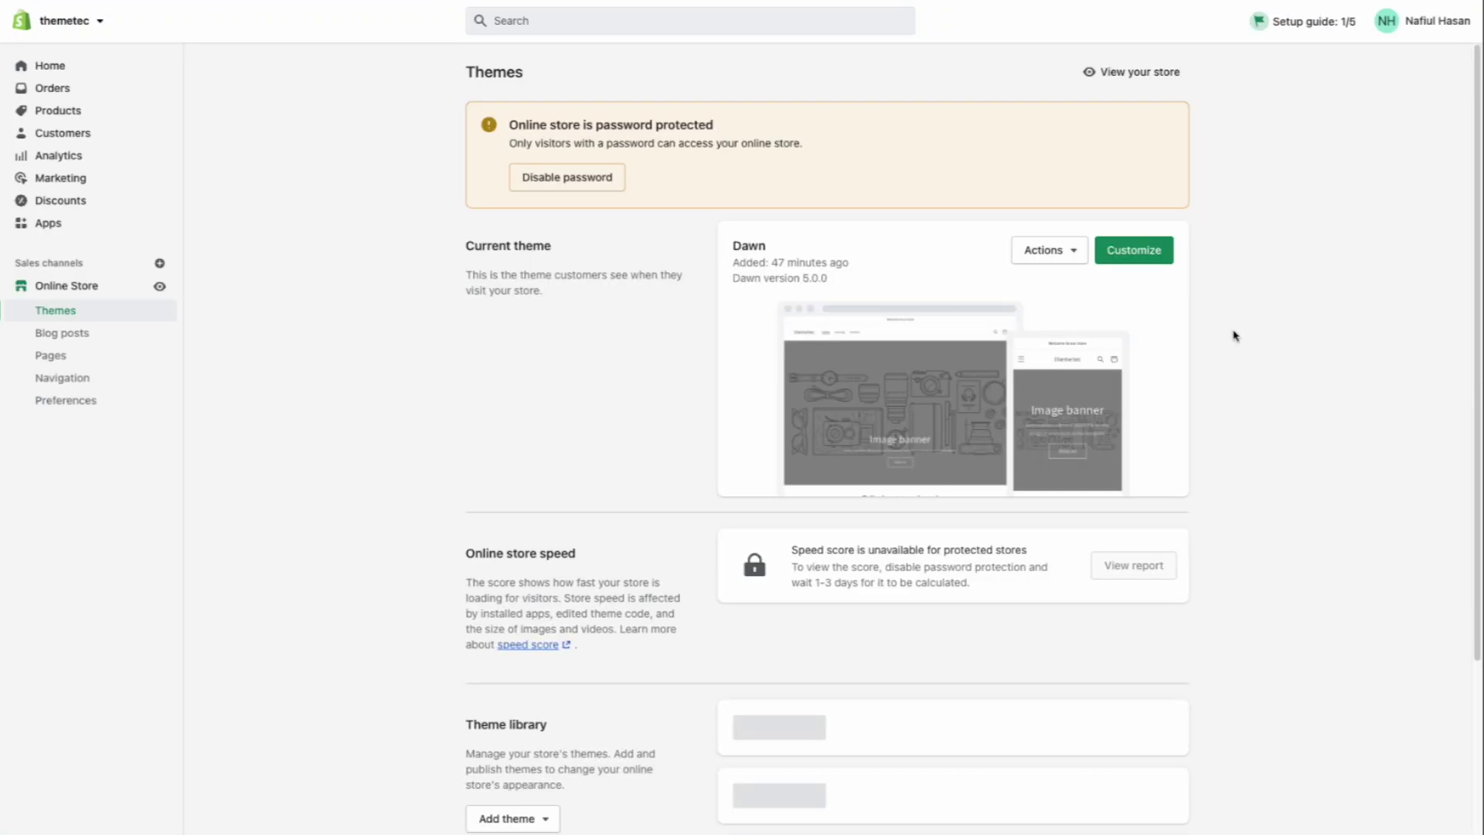
left_click(1133, 250)
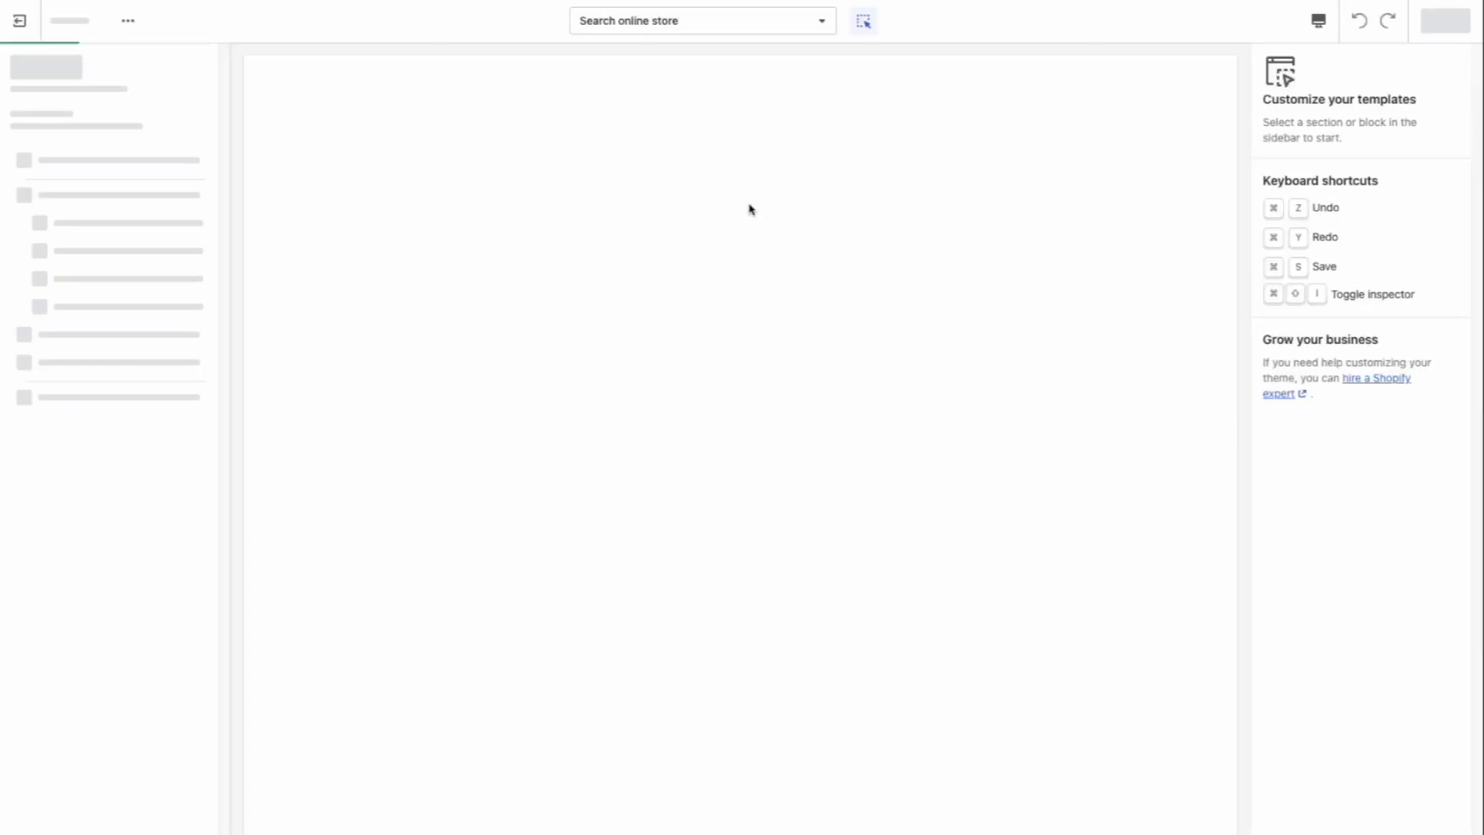
left_click(1092, 342)
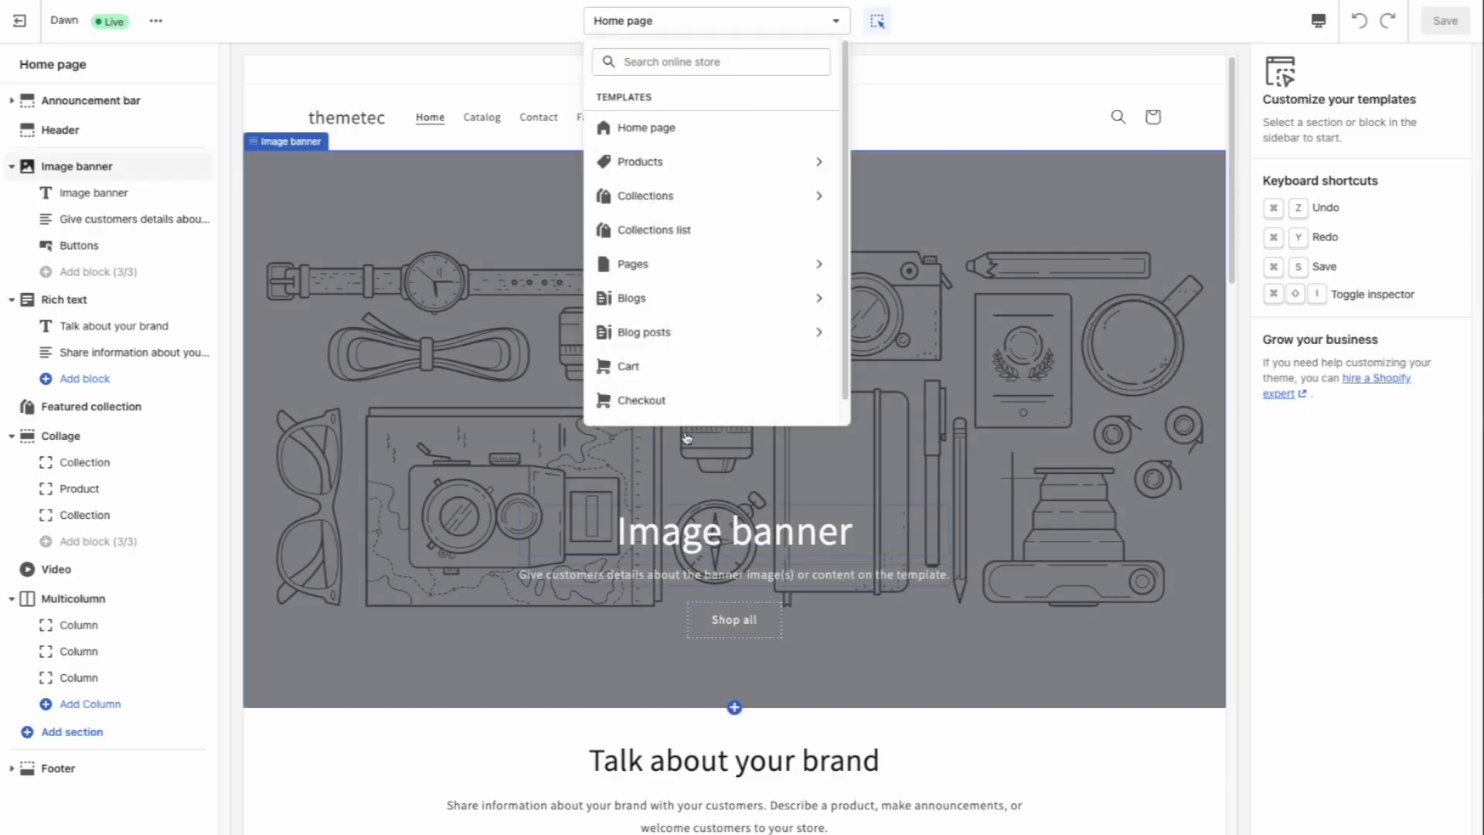
left_click(699, 160)
left_click(696, 134)
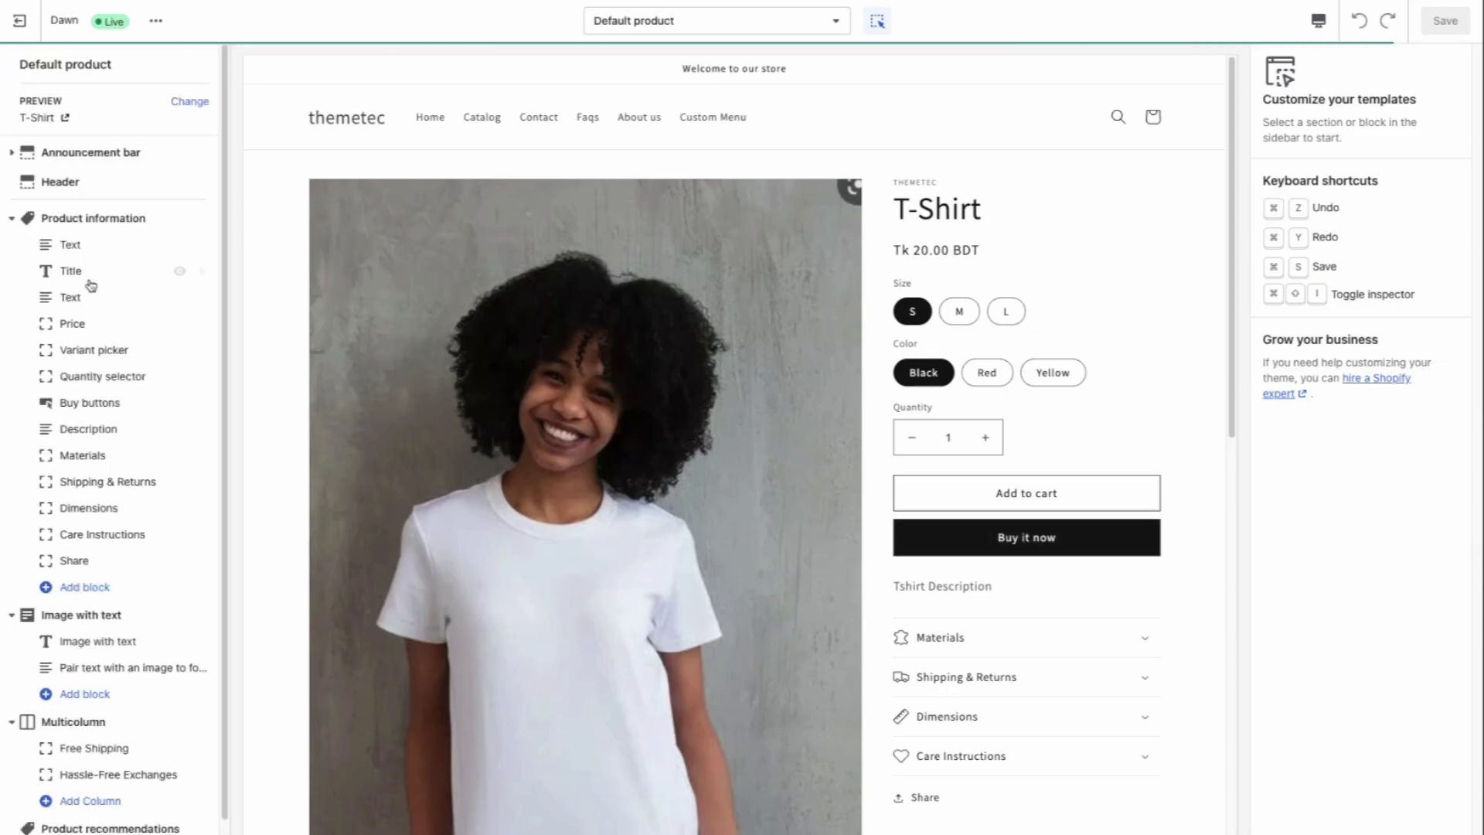
Add the Product Reviews Star rating block to Product information directly below the Title block, and save the template.
left_click(99, 219)
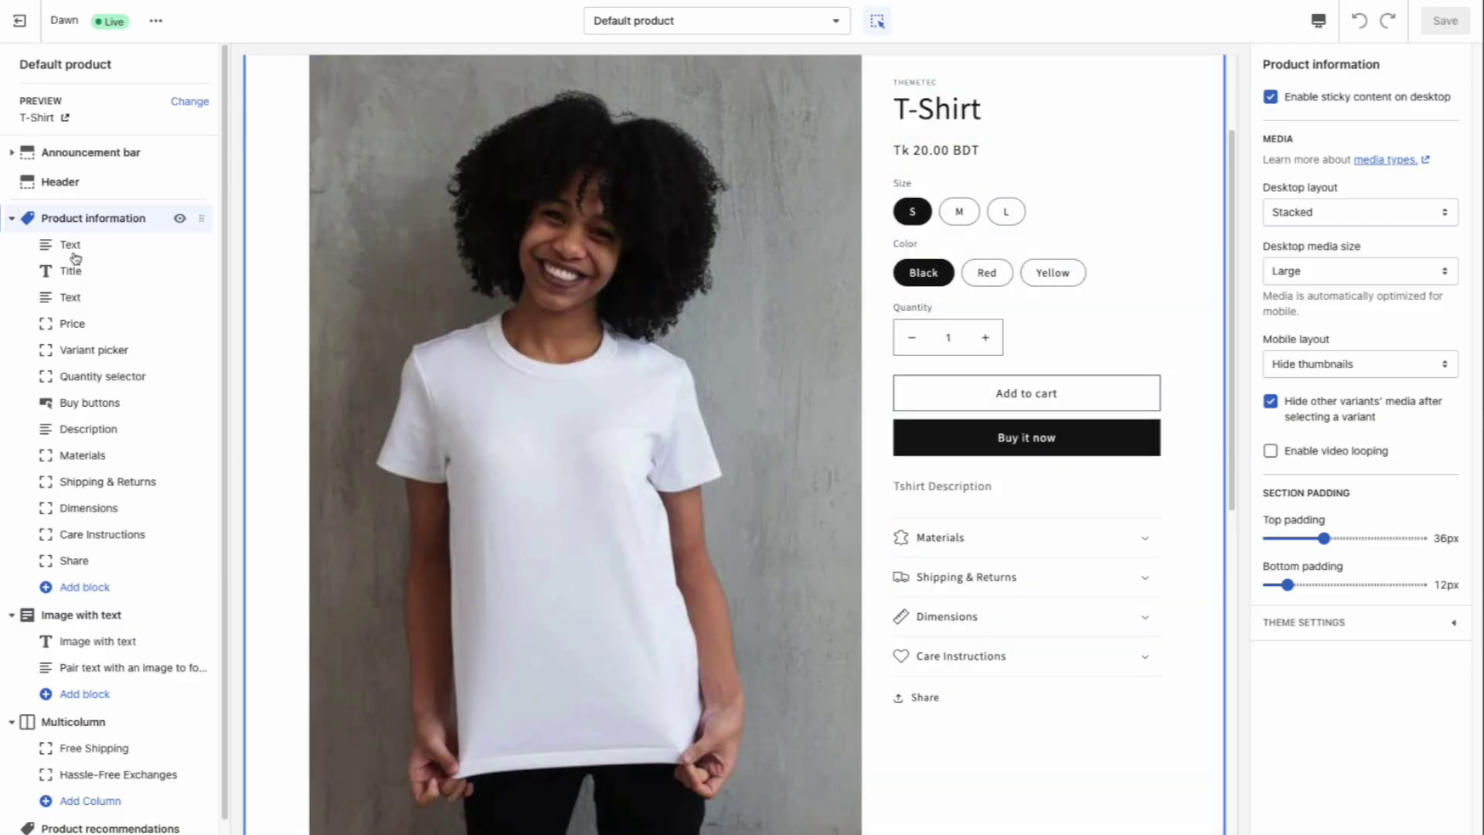
left_click(83, 589)
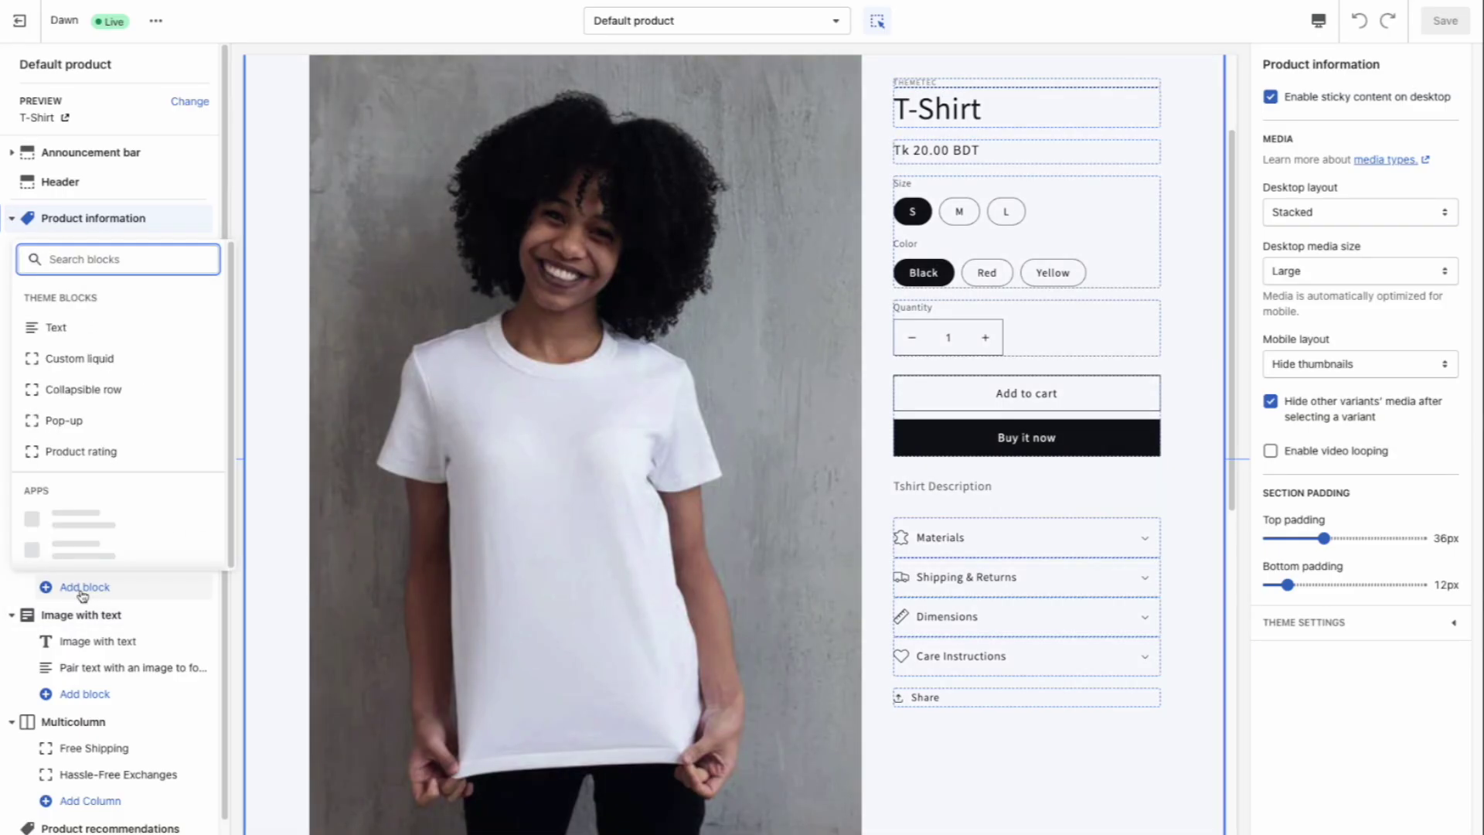
scroll(113, 450, "down", 2)
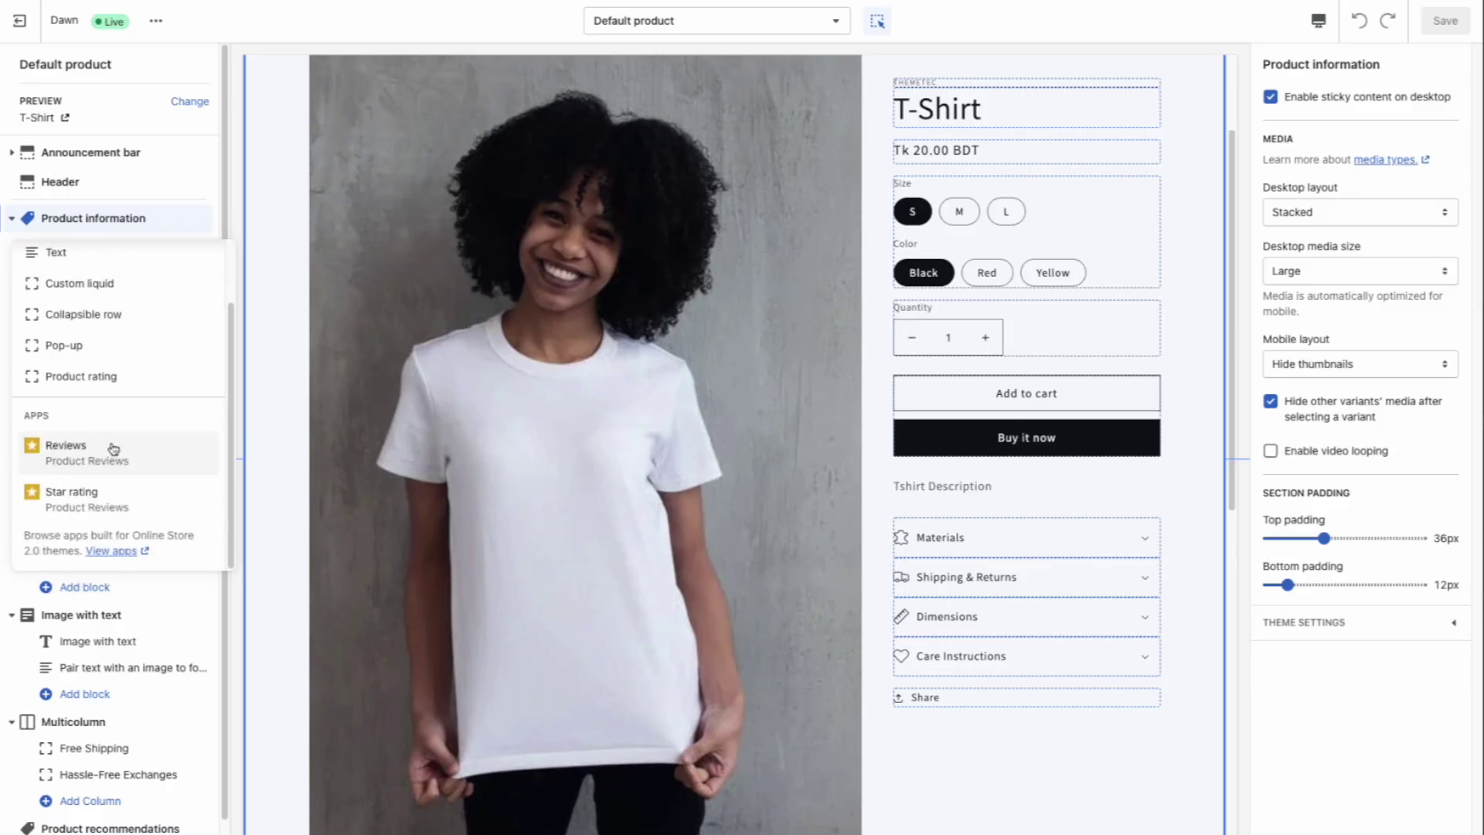
left_click(86, 504)
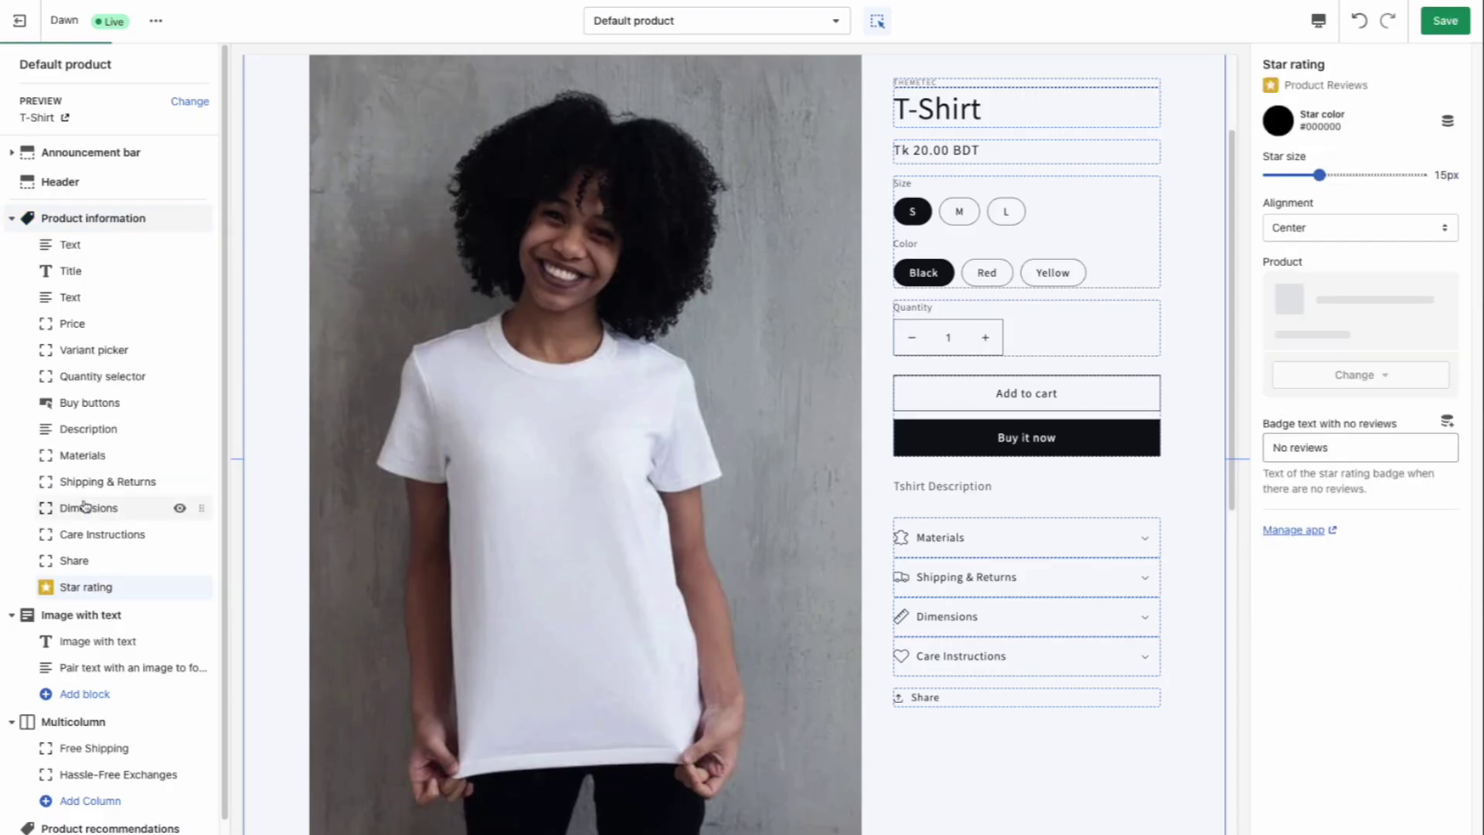
left_click_drag(201, 586, 212, 301)
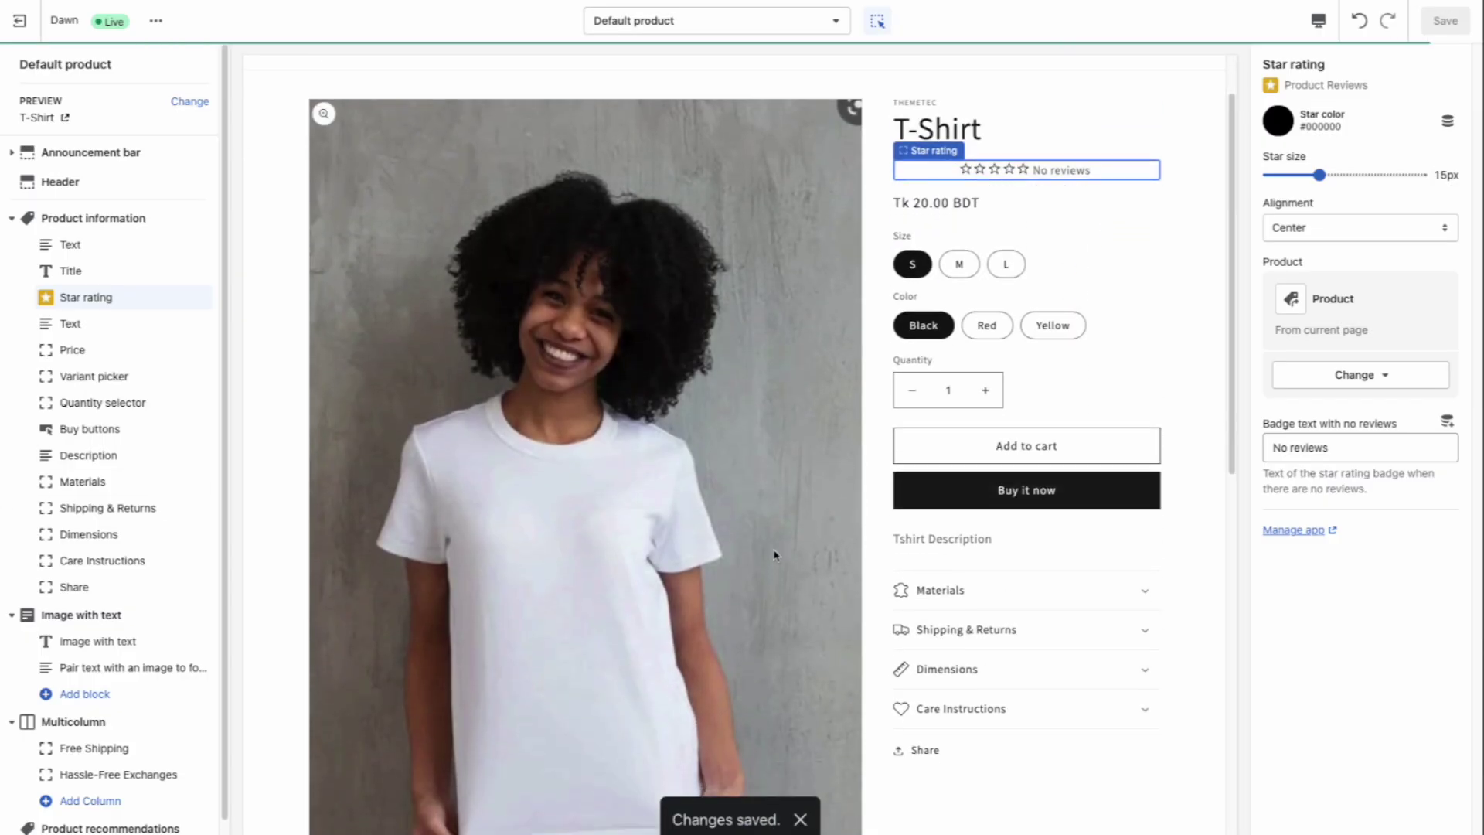
Add the Product Reviews Reviews section between Product information and Image with text, and save the template.
scroll(1028, 639, "down", 6)
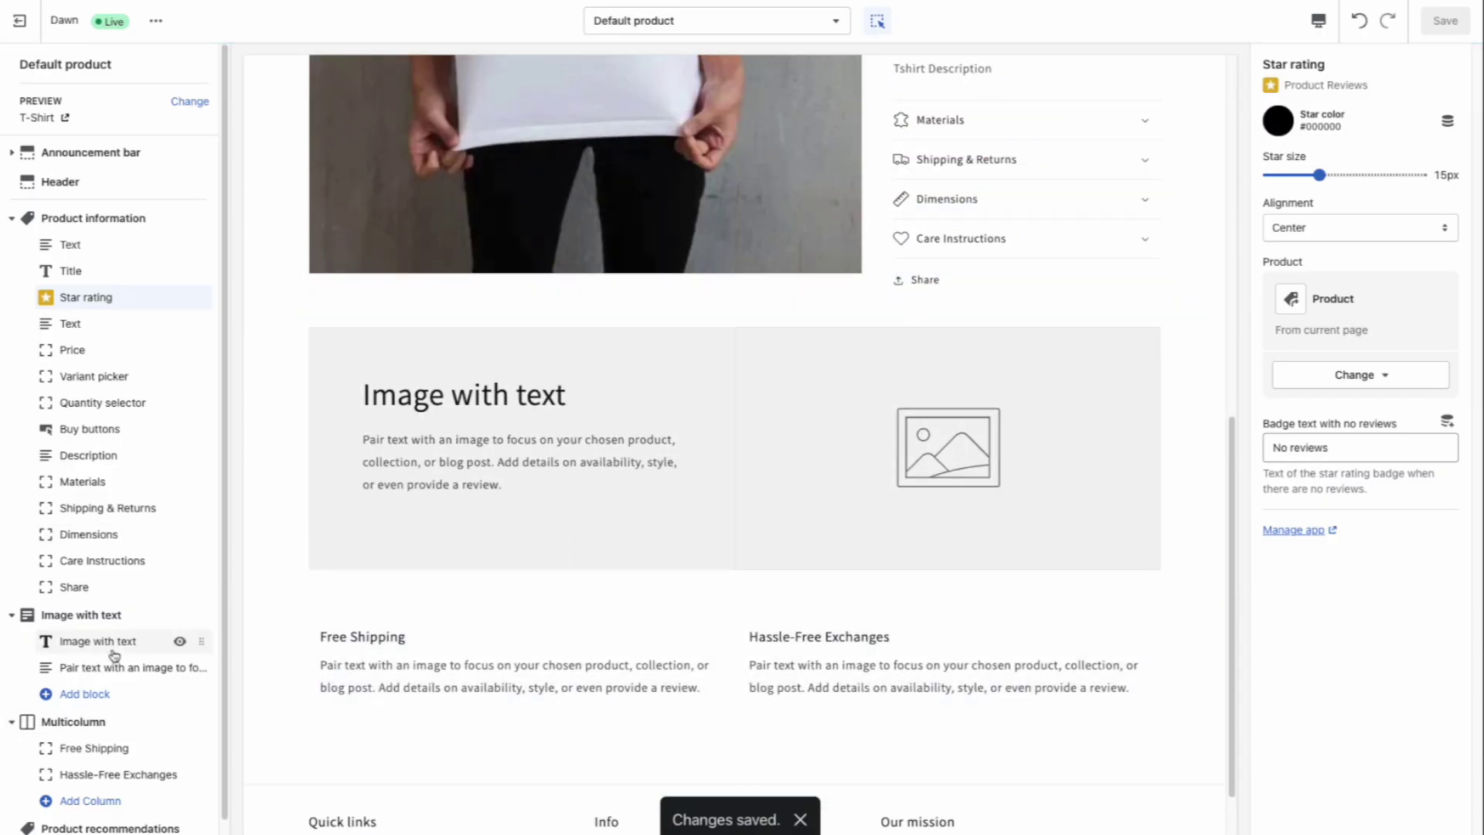
scroll(103, 771, "down", 1)
left_click(80, 804)
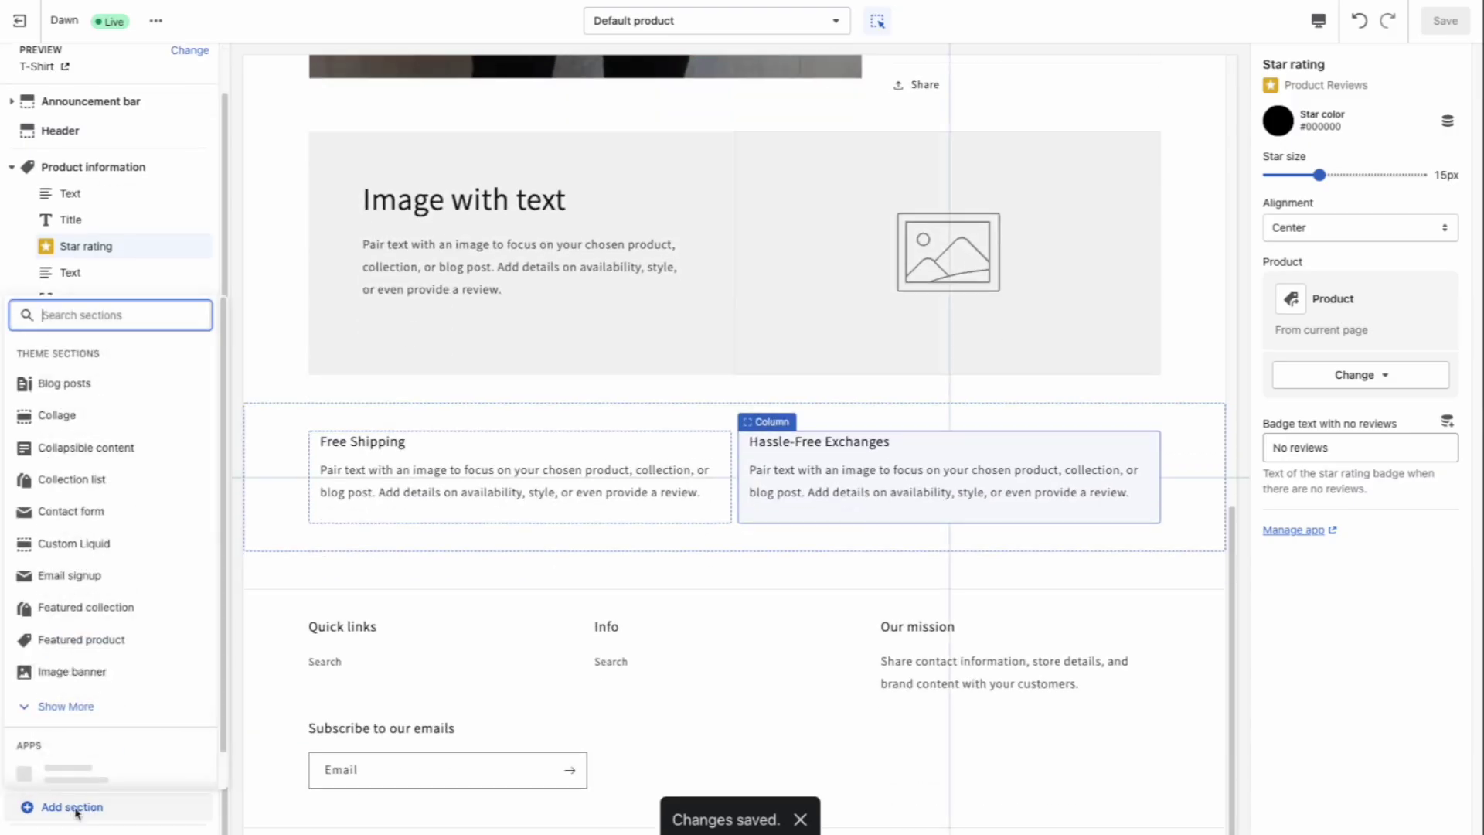
scroll(77, 737, "down", 1)
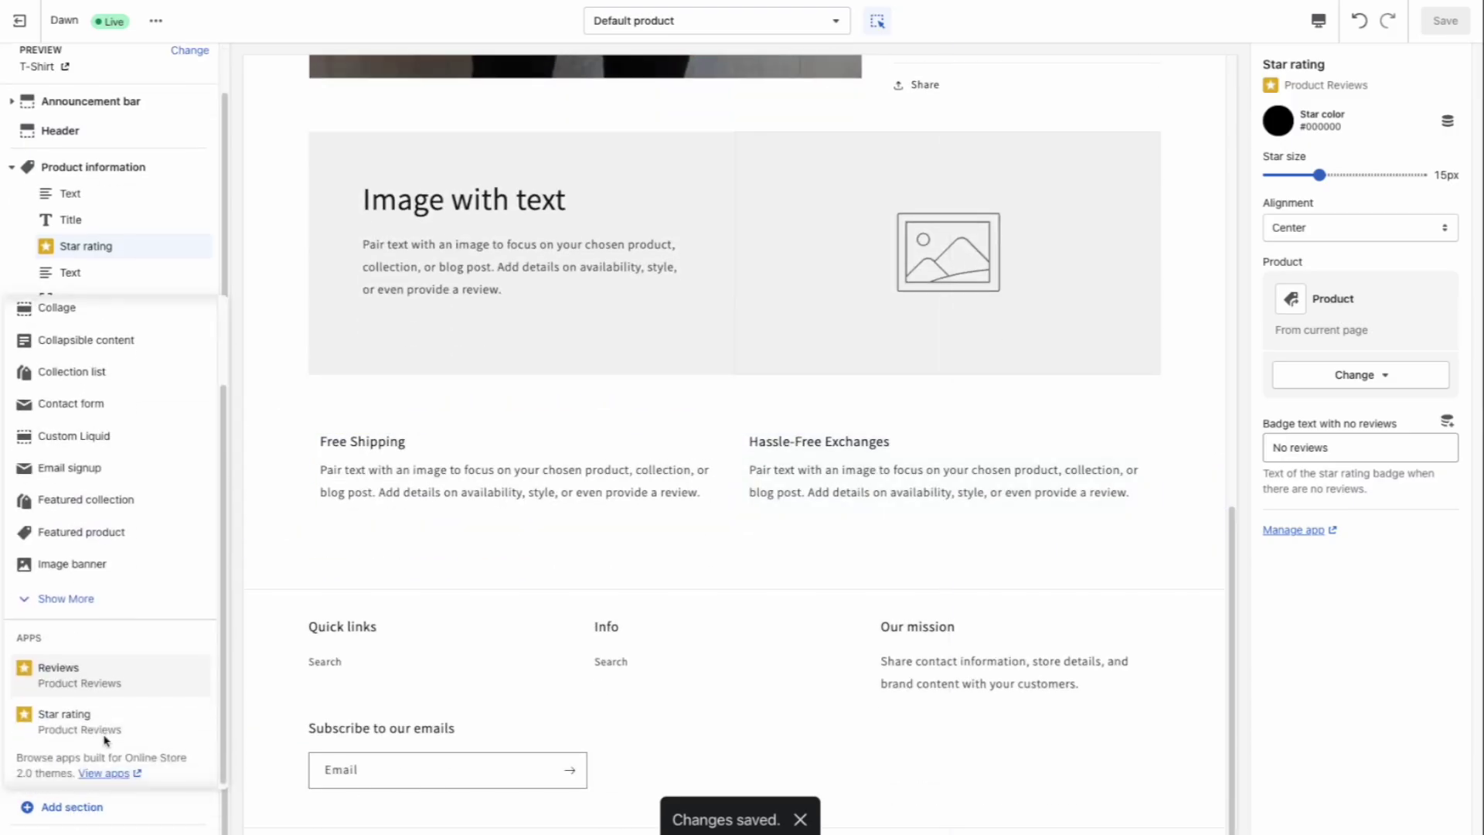
left_click(86, 682)
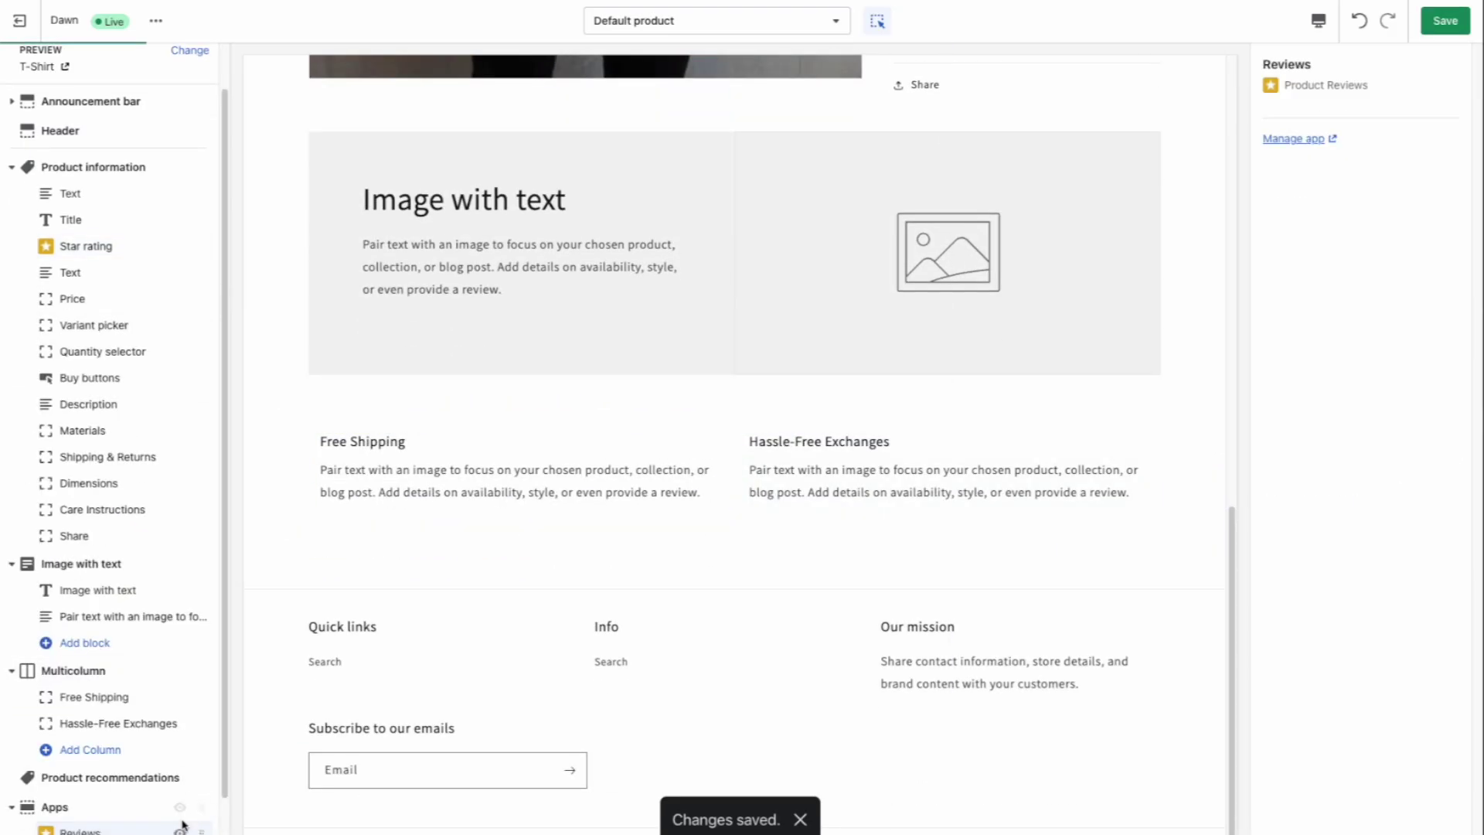
left_click_drag(200, 806, 200, 572)
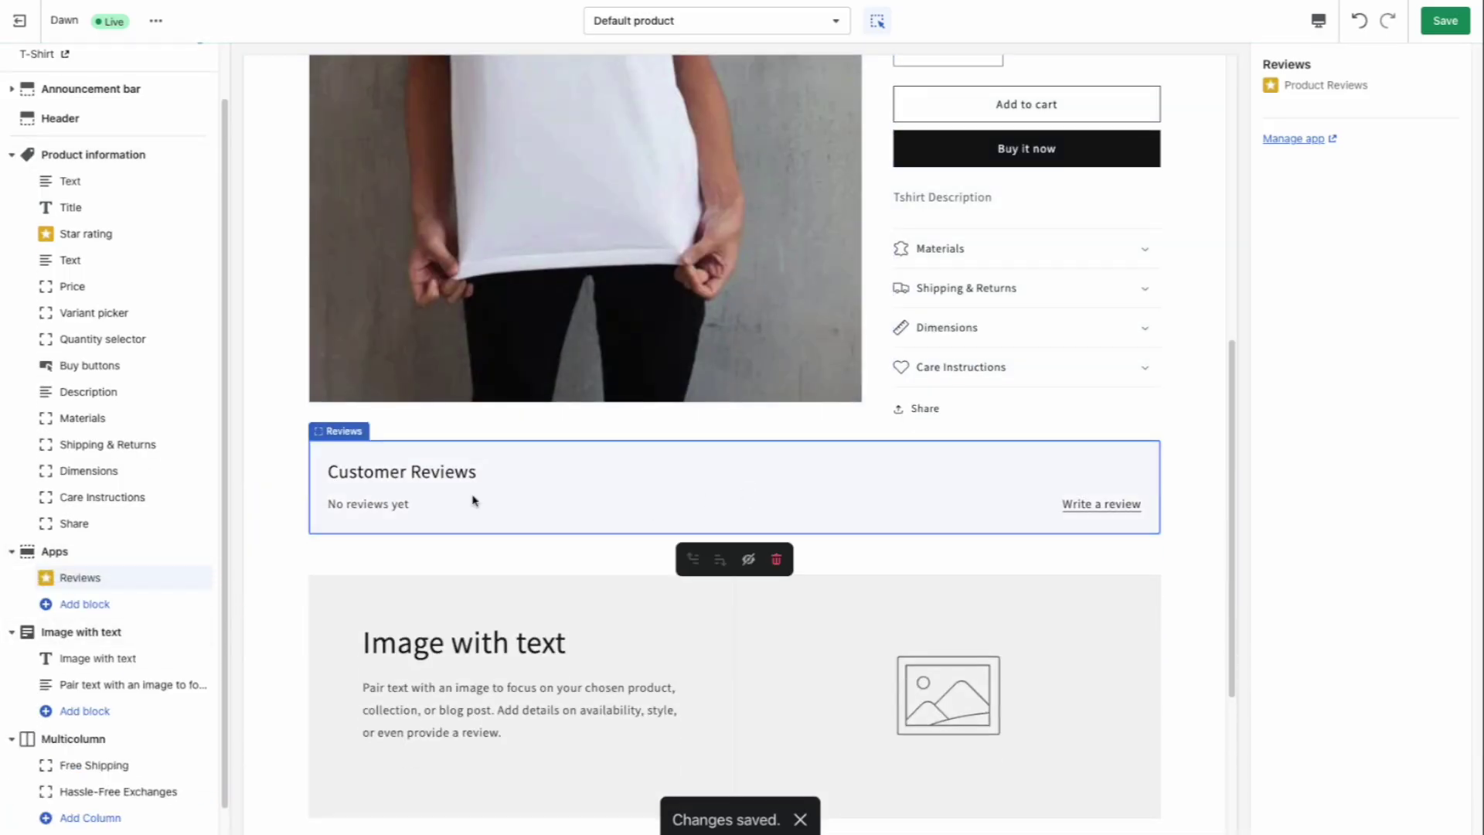
left_click(1445, 23)
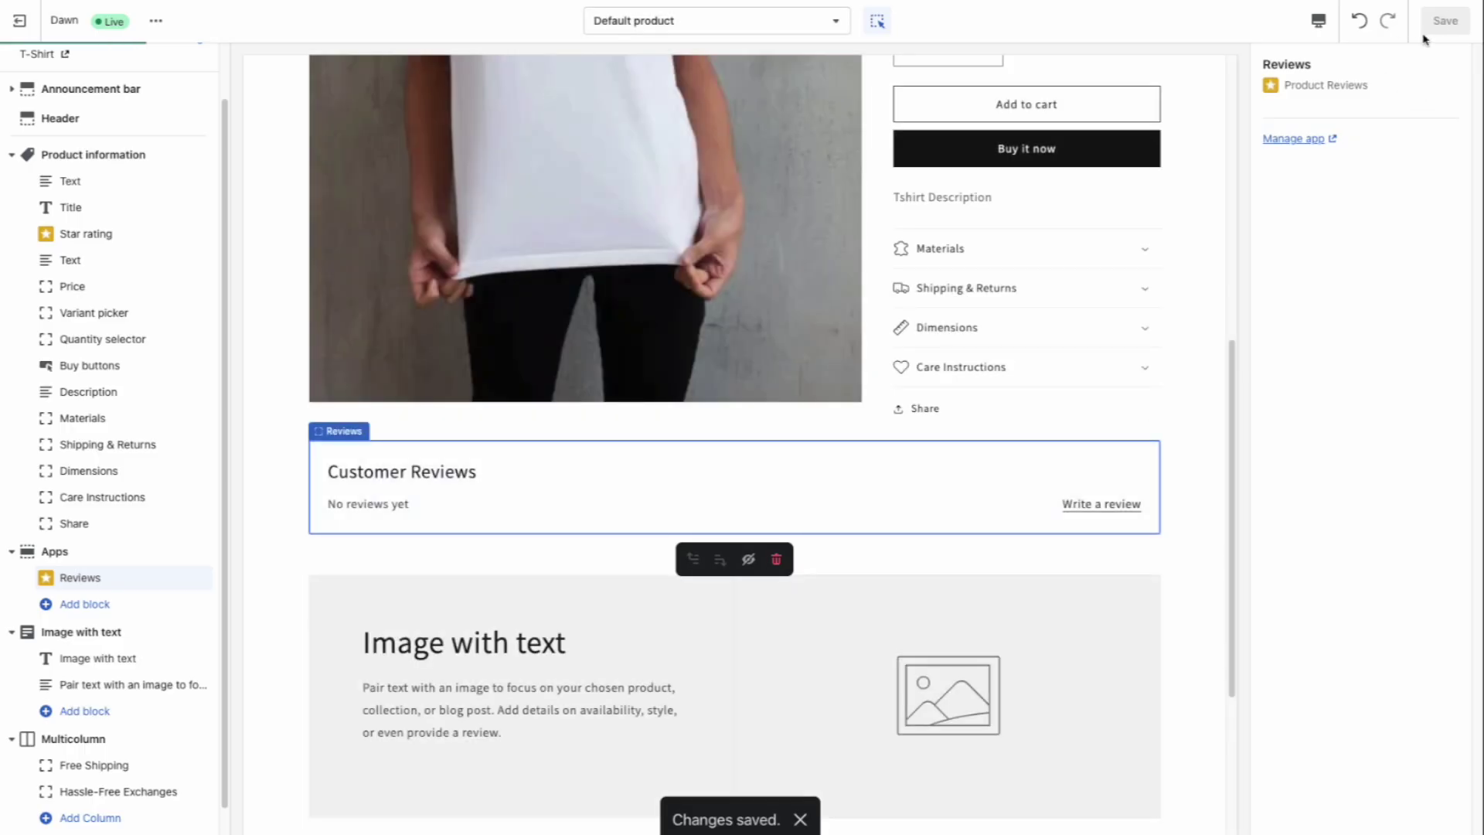
scroll(1014, 258, "up", 5)
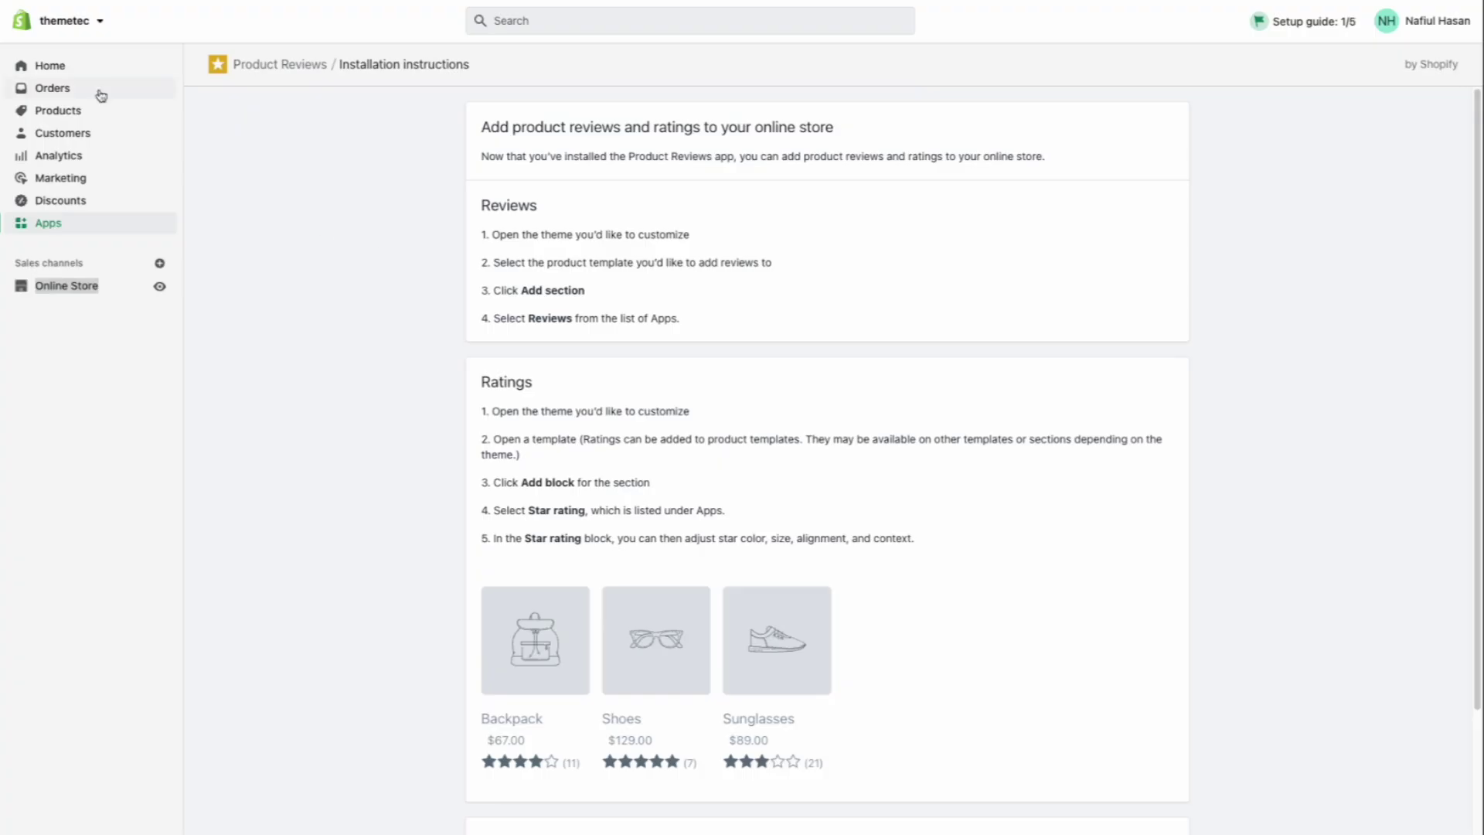
Return to the store admin and open the page of installed apps.
left_click(99, 64)
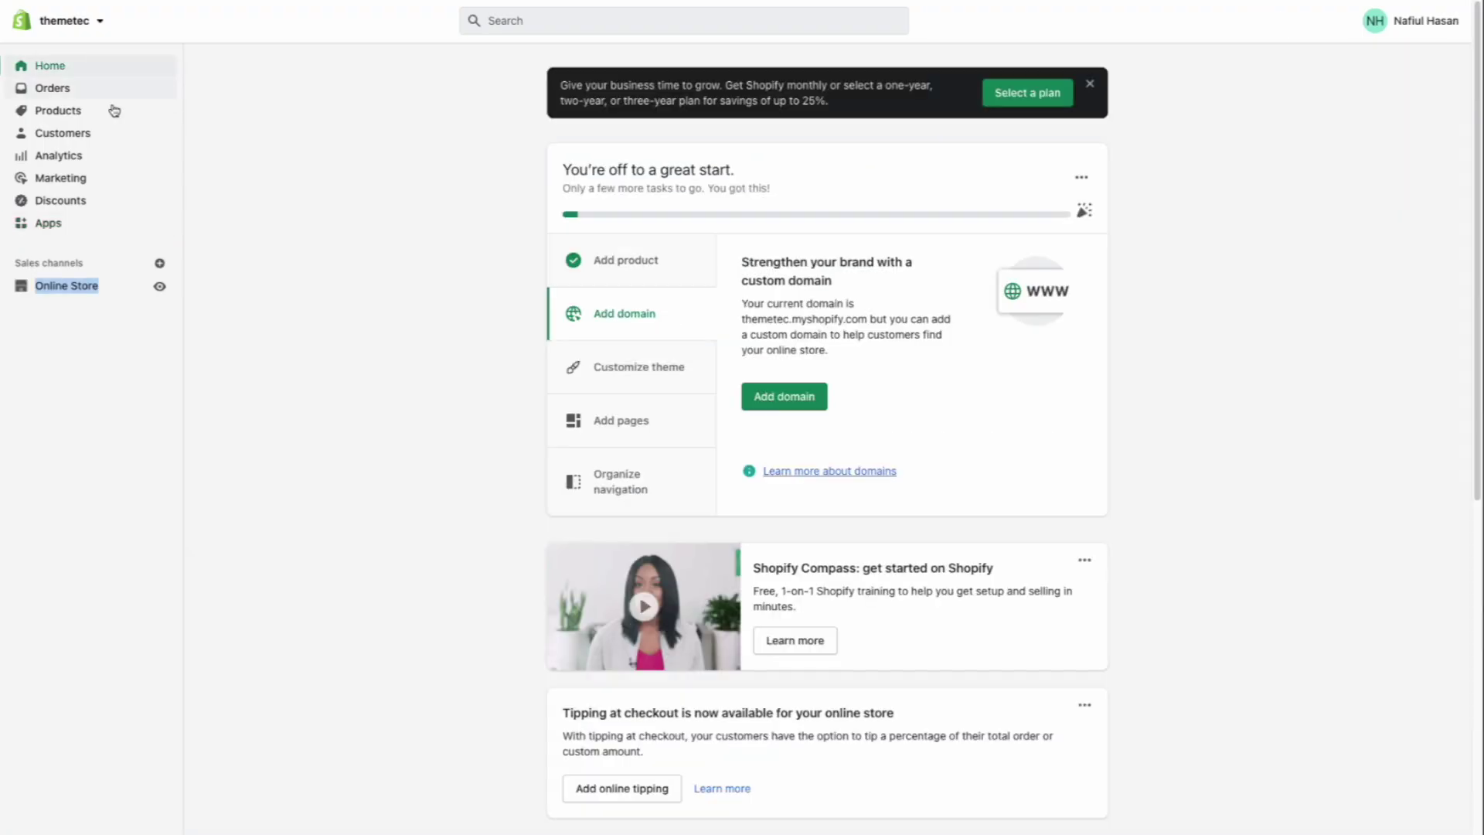
left_click(49, 223)
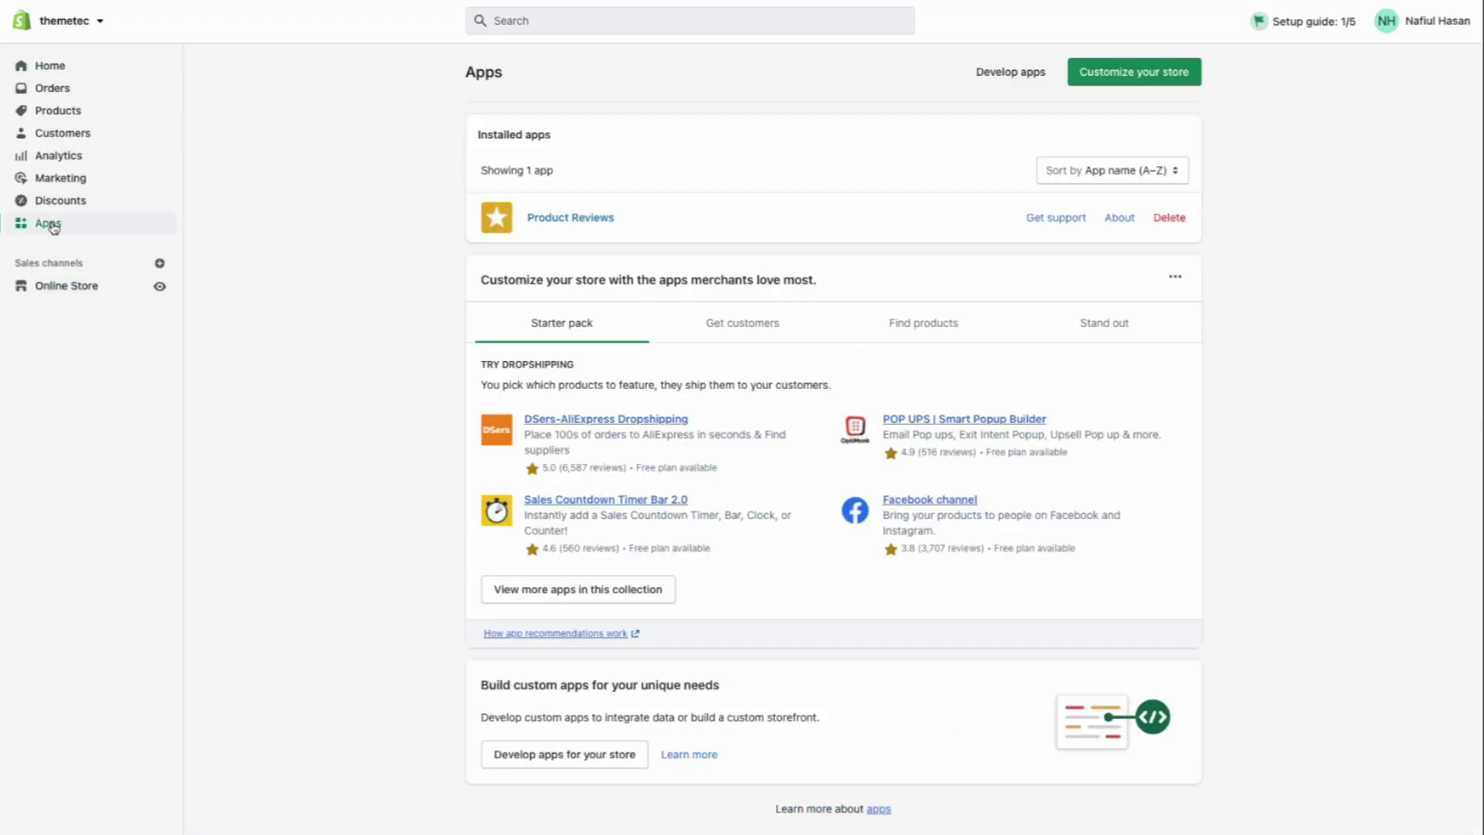